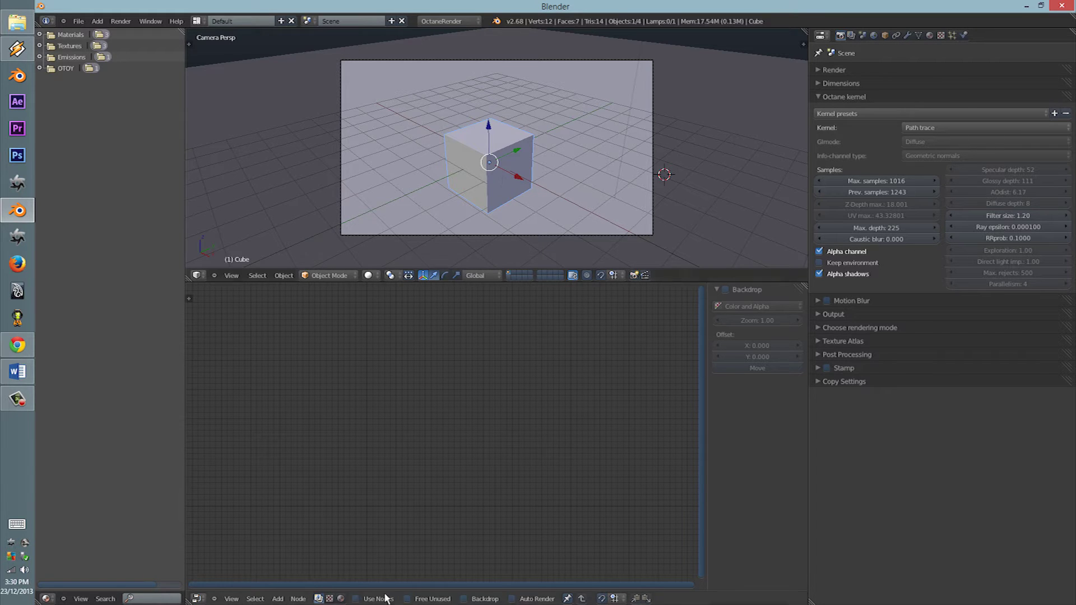
Step: Open the Editor Type menu from the outliner panel's bottom-left button
{"action": "left_click", "coordinate": [47, 599]}
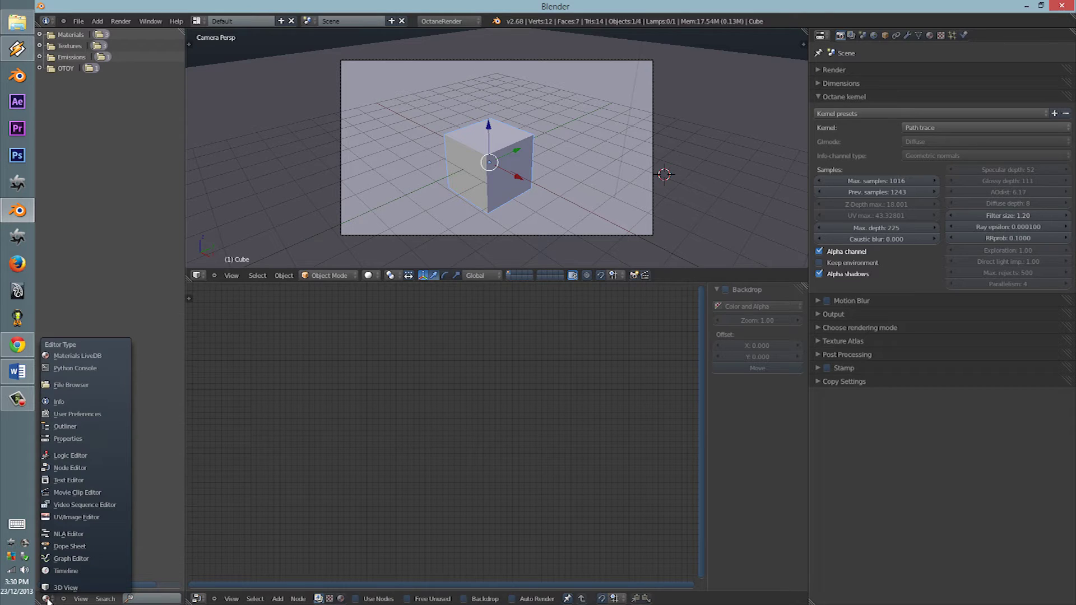
Step: Switch the outliner panel to the Materials LiveDB editor
{"action": "left_click", "coordinate": [92, 356]}
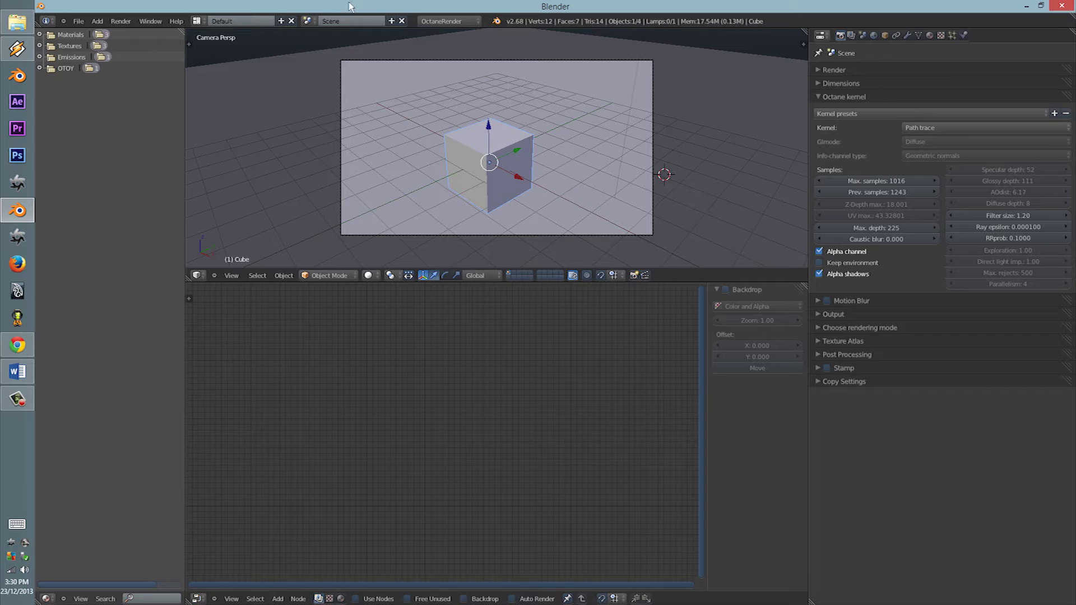
Step: Expand Emissions, OTOY, Textures and Materials, plus the Organic, Non-Organic and Misc subfolders
{"action": "left_click", "coordinate": [39, 56]}
{"action": "left_click", "coordinate": [39, 79]}
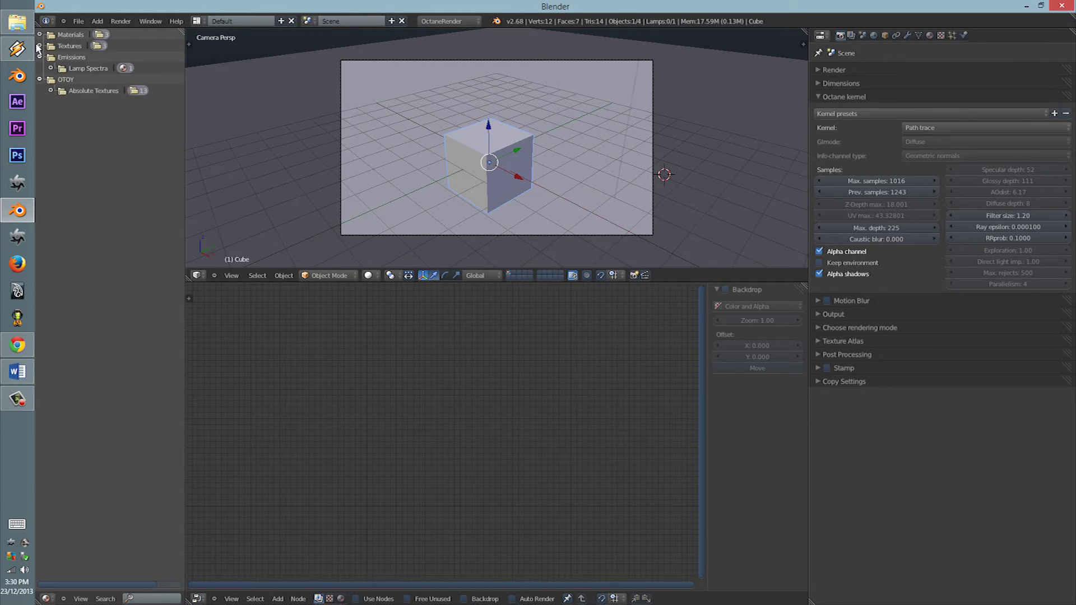
{"action": "left_click", "coordinate": [39, 46]}
{"action": "left_click", "coordinate": [39, 35]}
{"action": "left_click", "coordinate": [51, 45]}
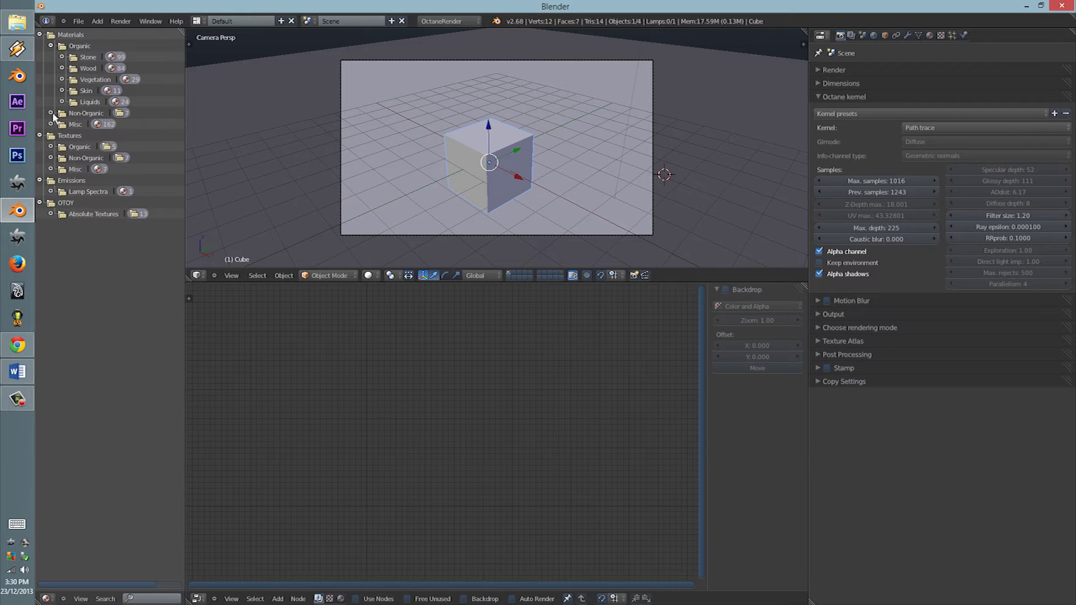
{"action": "left_click", "coordinate": [51, 113]}
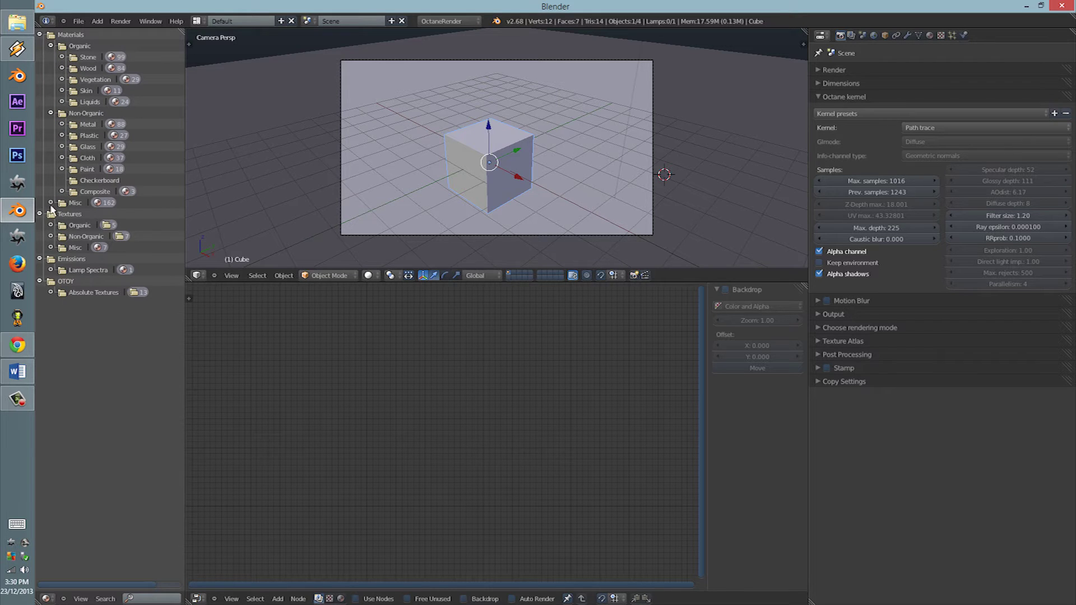
{"action": "left_click", "coordinate": [50, 202]}
Step: Scroll through the Misc material thumbnails
{"action": "scroll", "coordinate": [73, 264], "scroll_direction": "down", "scroll_amount": 8}
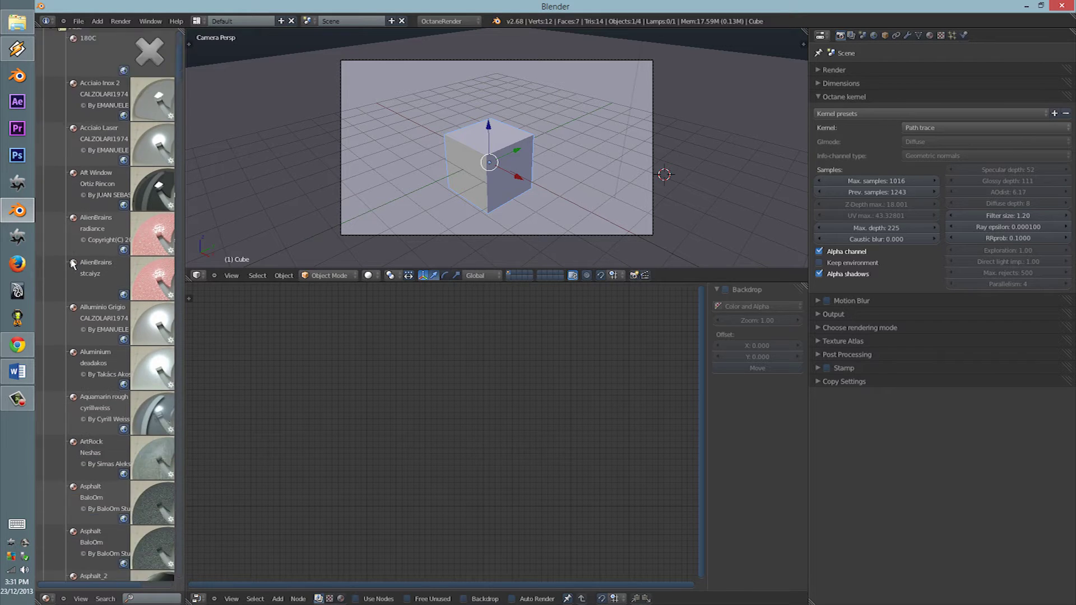
{"action": "scroll", "coordinate": [73, 265], "scroll_direction": "down", "scroll_amount": 10}
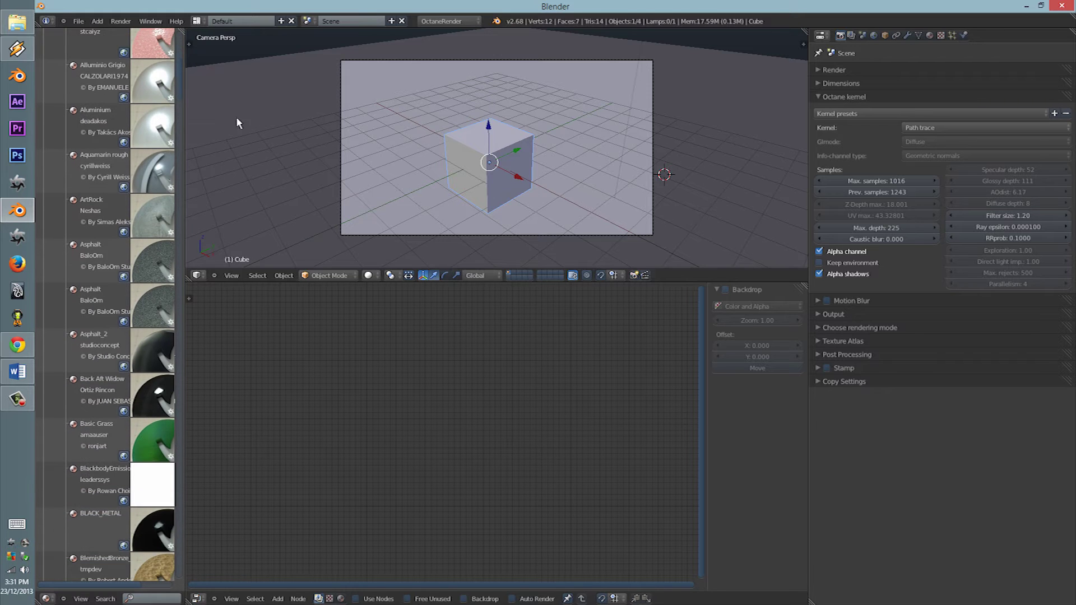
{"action": "left_click_drag", "start_coordinate": [180, 89], "coordinate": [186, 53]}
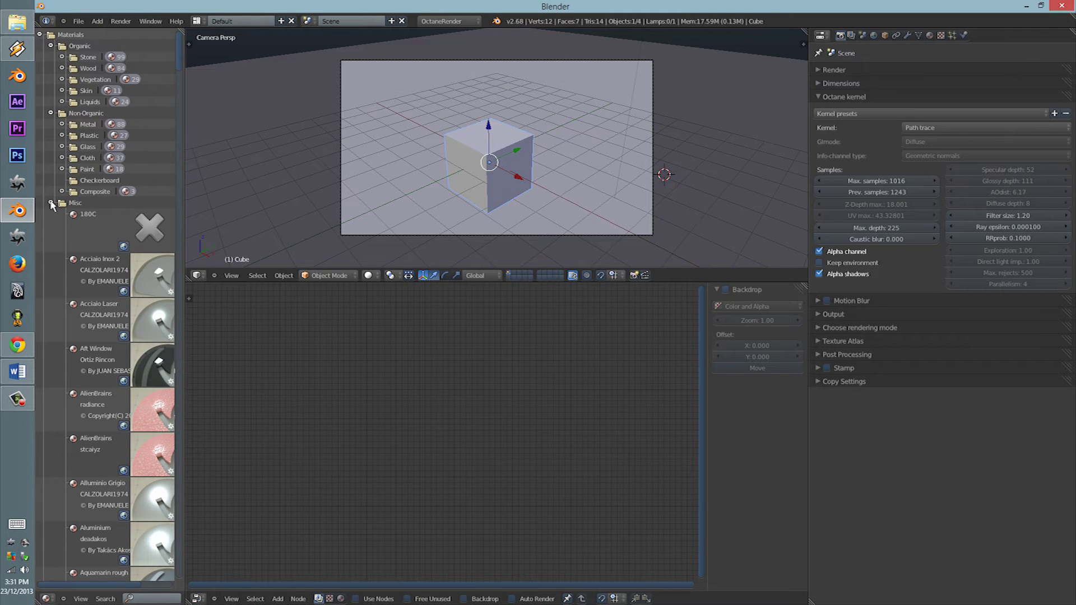
Step: Set viewport shading to Rendered for a live Octane render and show the cube's material settings
{"action": "left_click", "coordinate": [369, 275]}
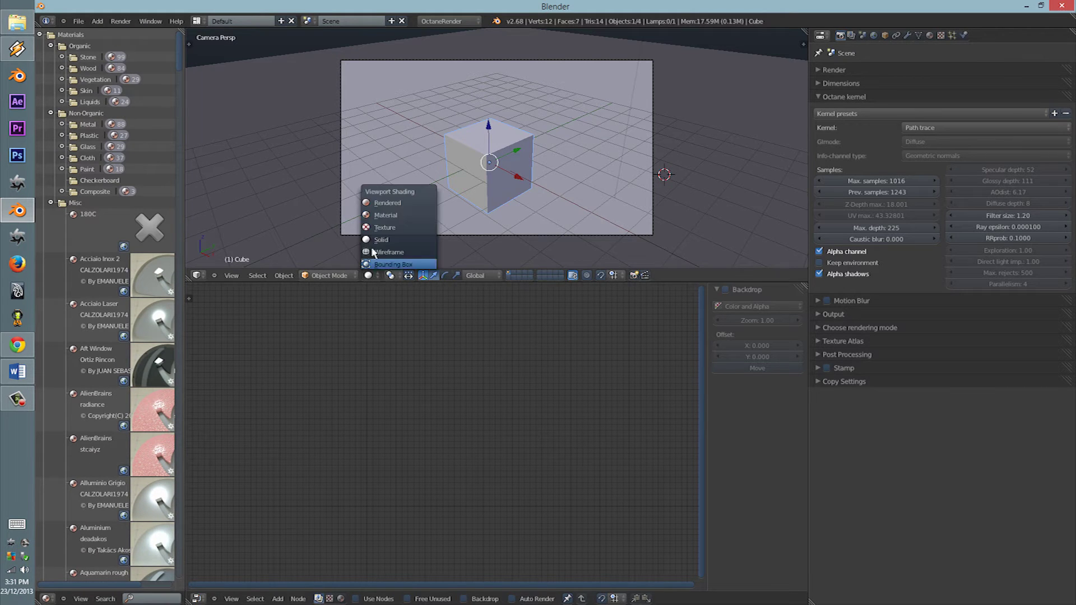
{"action": "left_click", "coordinate": [395, 202]}
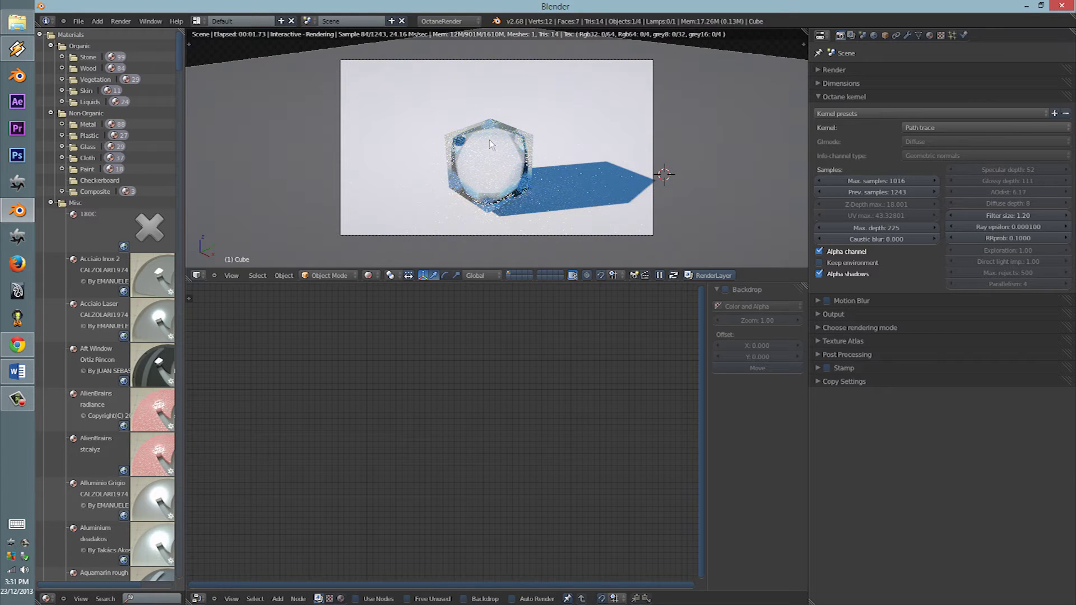
{"action": "left_click", "coordinate": [931, 35]}
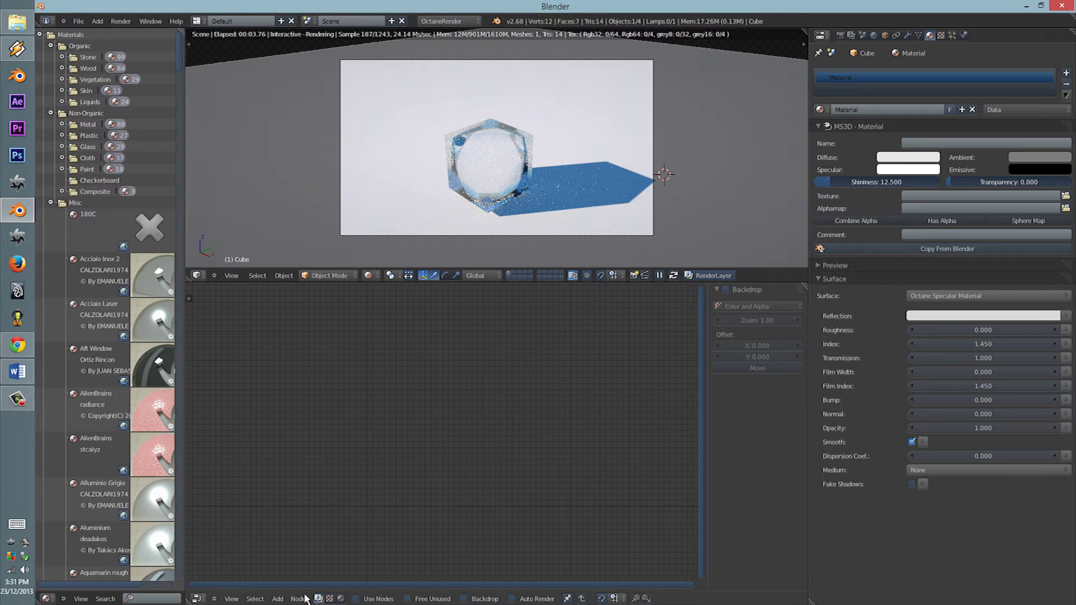
Step: Show material nodes and arrange the Octane Specular Material and Material Output nodes
{"action": "left_click", "coordinate": [340, 598]}
{"action": "middle_click_drag", "start_coordinate": [484, 460], "coordinate": [582, 431]}
{"action": "scroll", "coordinate": [565, 419], "scroll_direction": "up", "scroll_amount": 4}
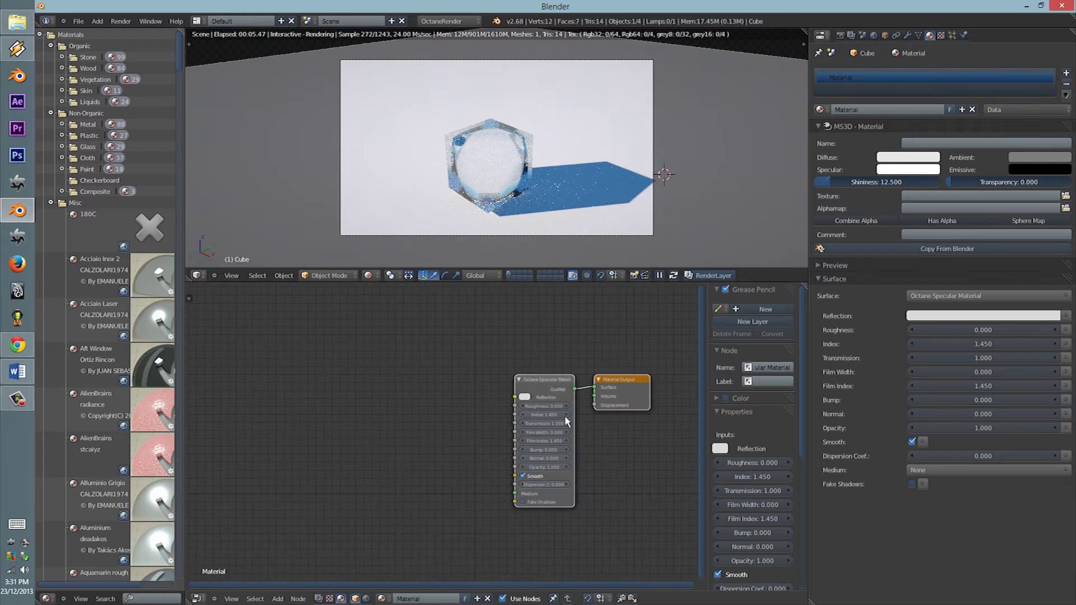
{"action": "left_click", "coordinate": [552, 384]}
{"action": "left_click_drag", "start_coordinate": [478, 369], "coordinate": [445, 358]}
{"action": "middle_click_drag", "start_coordinate": [499, 410], "coordinate": [314, 414]}
{"action": "left_click_drag", "start_coordinate": [462, 395], "coordinate": [592, 376]}
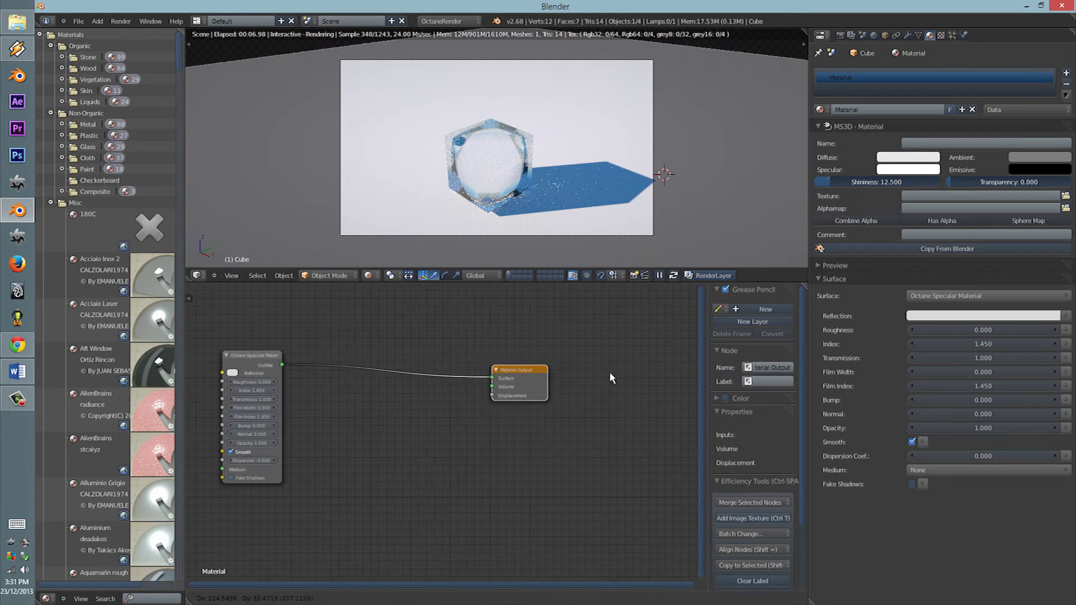
{"action": "middle_click_drag", "start_coordinate": [474, 407], "coordinate": [524, 412]}
{"action": "left_click_drag", "start_coordinate": [324, 368], "coordinate": [430, 361]}
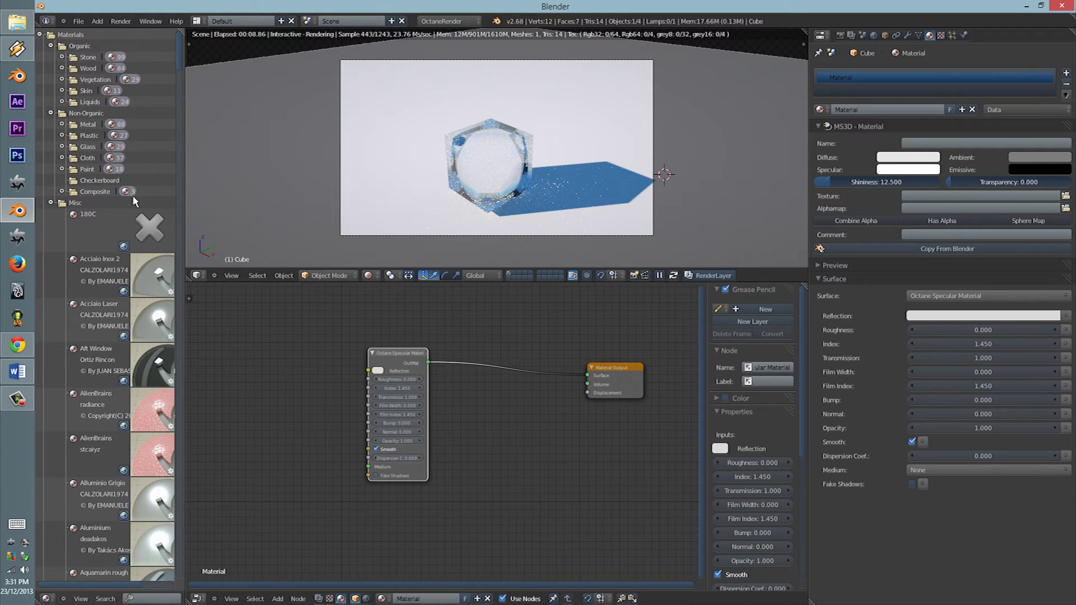
Step: Collapse Misc, open Non-Organic > Metal and apply Bronze_V2 to the cube
{"action": "left_click", "coordinate": [50, 202]}
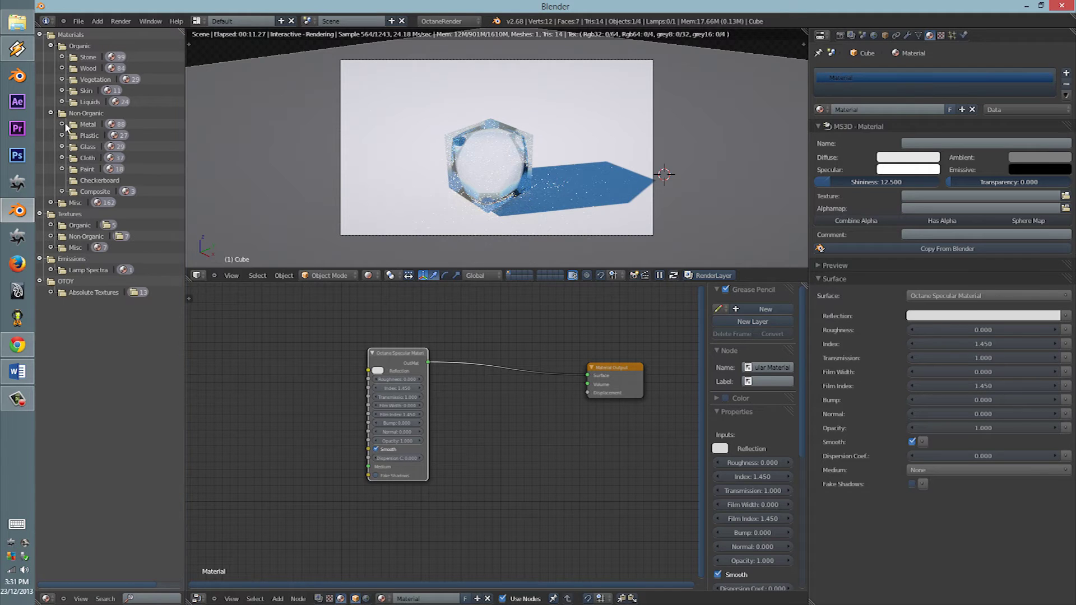
{"action": "left_click", "coordinate": [62, 124]}
{"action": "scroll", "coordinate": [118, 303], "scroll_direction": "down", "scroll_amount": 16}
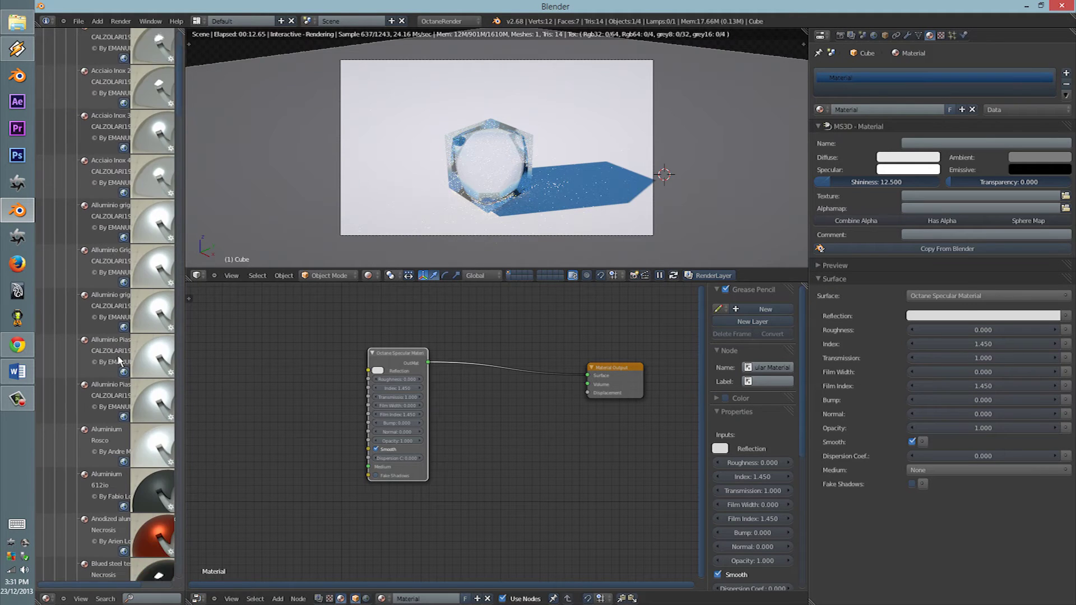
{"action": "scroll", "coordinate": [119, 359], "scroll_direction": "down", "scroll_amount": 5}
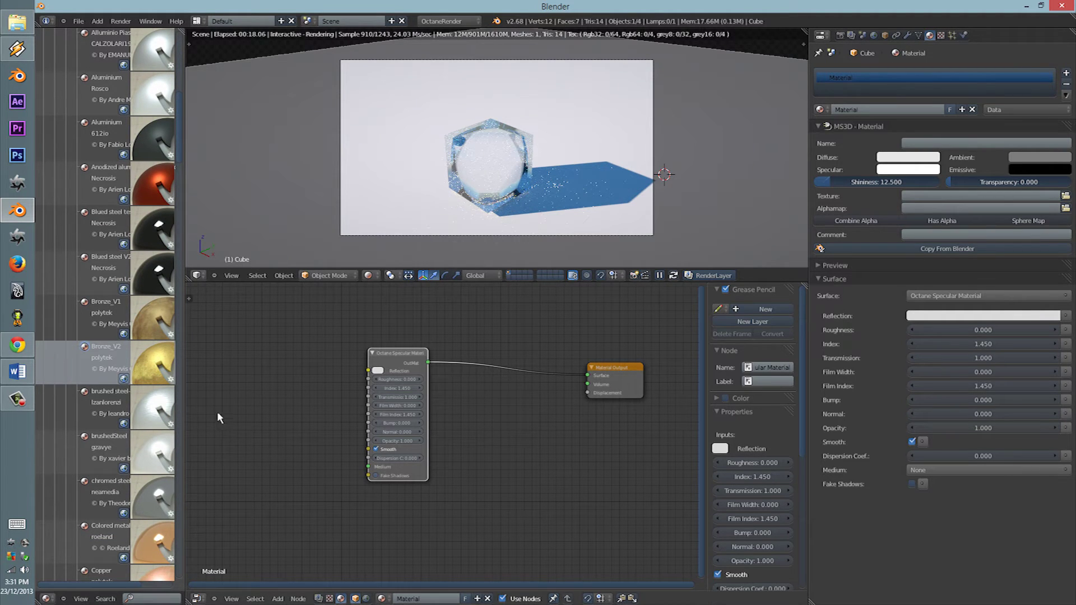
{"action": "left_click", "coordinate": [124, 380]}
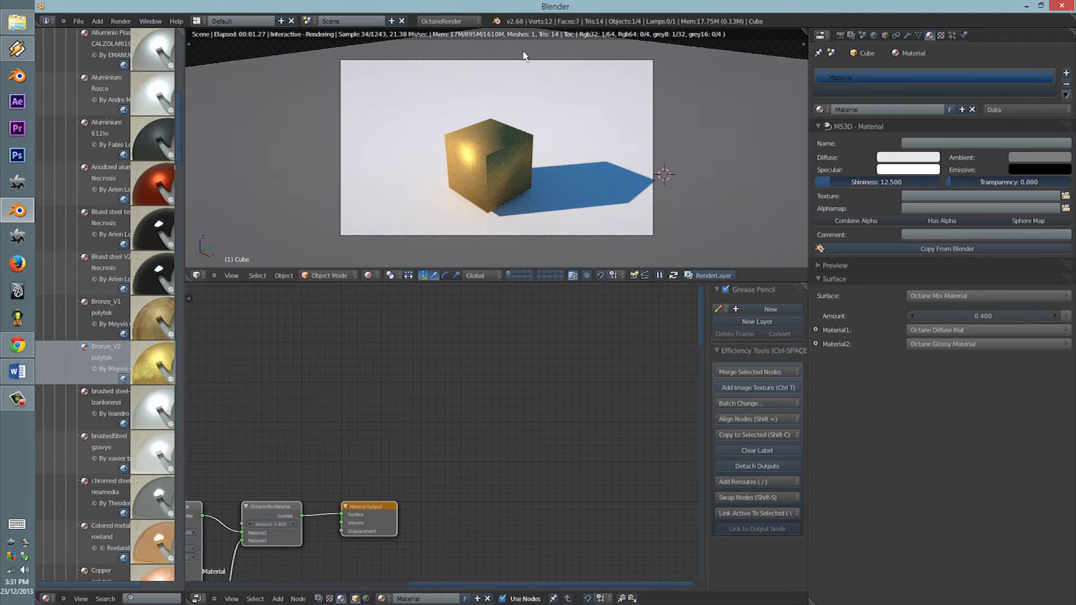
Step: Frame the whole Bronze_V2 node tree in the Node Editor
{"action": "key", "text": "Home"}
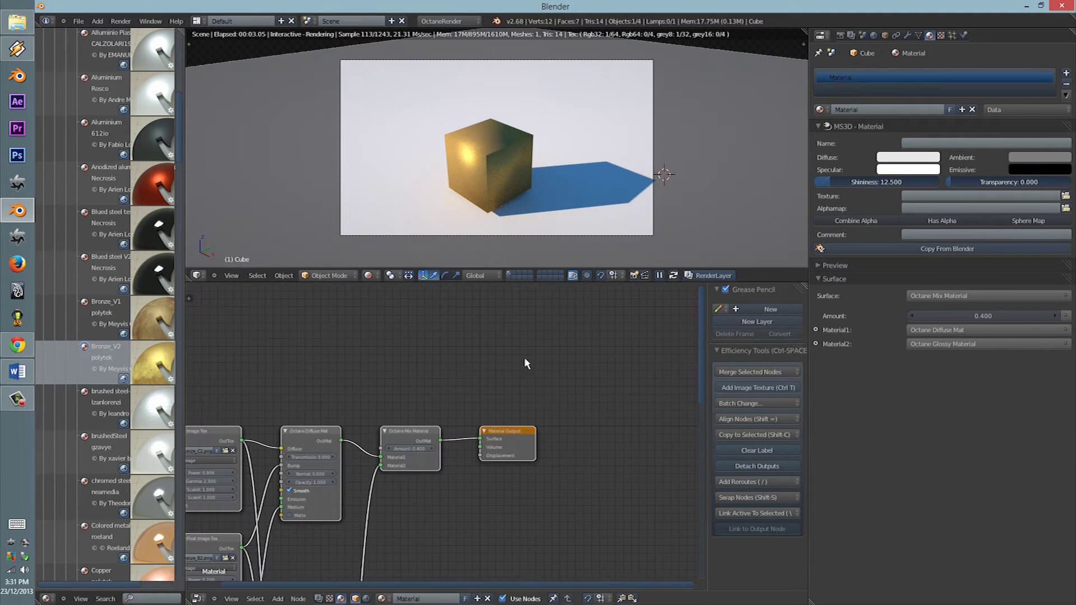
{"action": "scroll", "coordinate": [474, 395], "scroll_direction": "down", "scroll_amount": 10}
{"action": "middle_click_drag", "start_coordinate": [460, 370], "coordinate": [460, 332]}
{"action": "scroll", "coordinate": [449, 381], "scroll_direction": "up", "scroll_amount": 5}
Step: UV-map the cube with Sphere Projection in Edit Mode, then return to Rendered shading
{"action": "key", "text": "z"}
{"action": "key", "text": "Tab"}
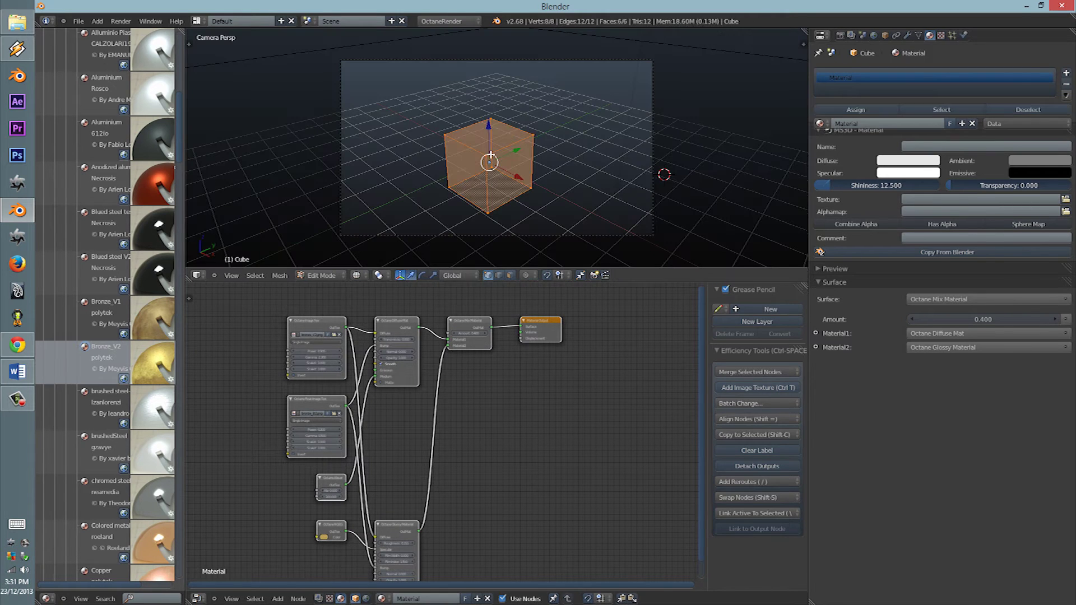
{"action": "key", "text": "u"}
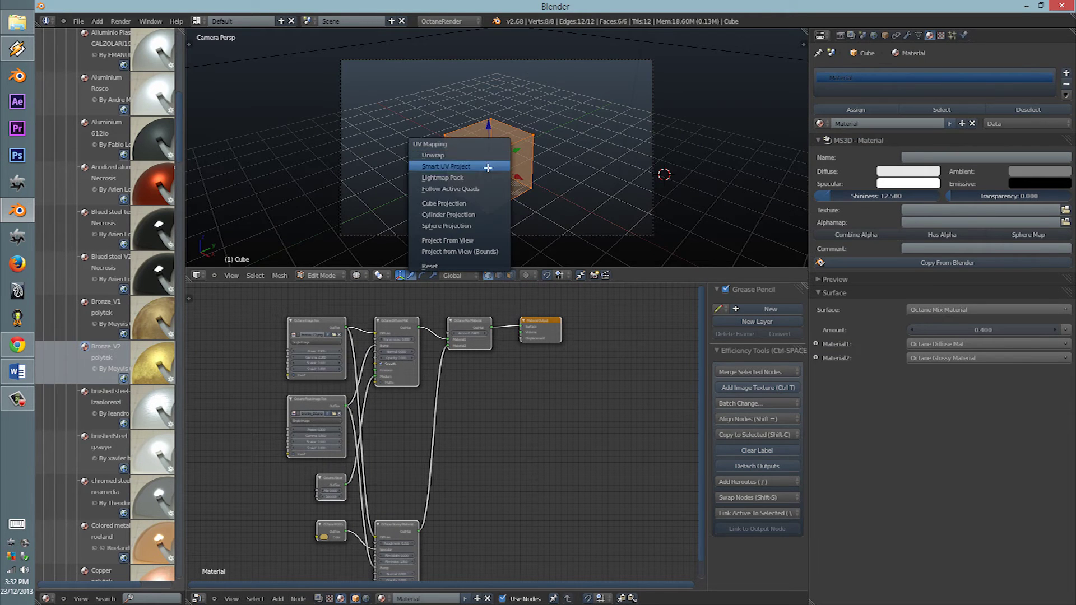
{"action": "left_click", "coordinate": [463, 226]}
{"action": "key", "text": "Tab"}
{"action": "left_click", "coordinate": [368, 275]}
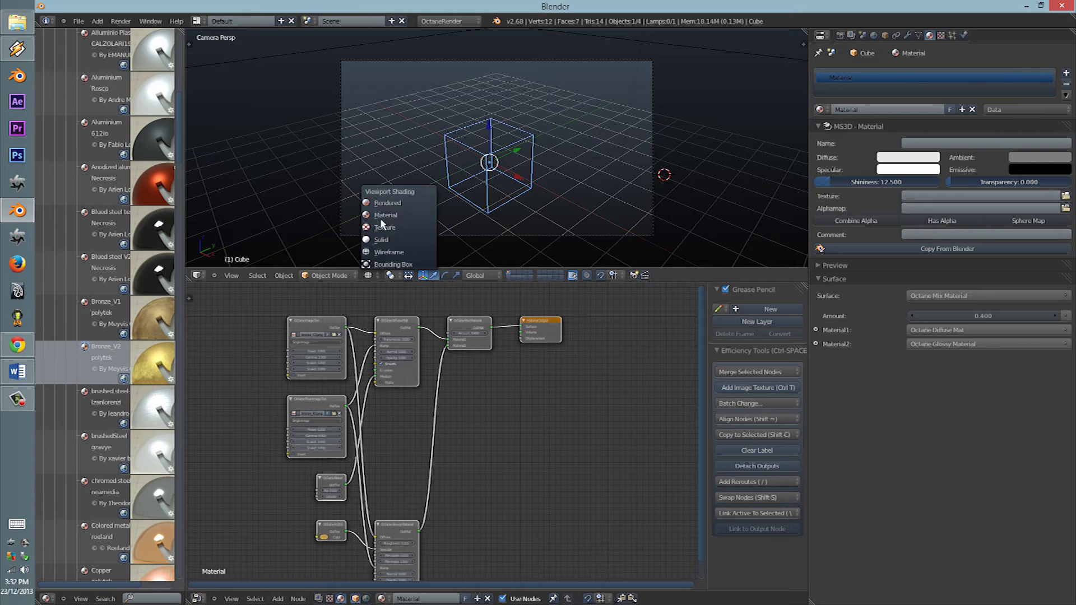
{"action": "left_click", "coordinate": [385, 206]}
Step: Spread out the Material Output, Mix, Glossy and Diffuse nodes of the bronze tree
{"action": "middle_click_drag", "start_coordinate": [427, 384], "coordinate": [454, 372]}
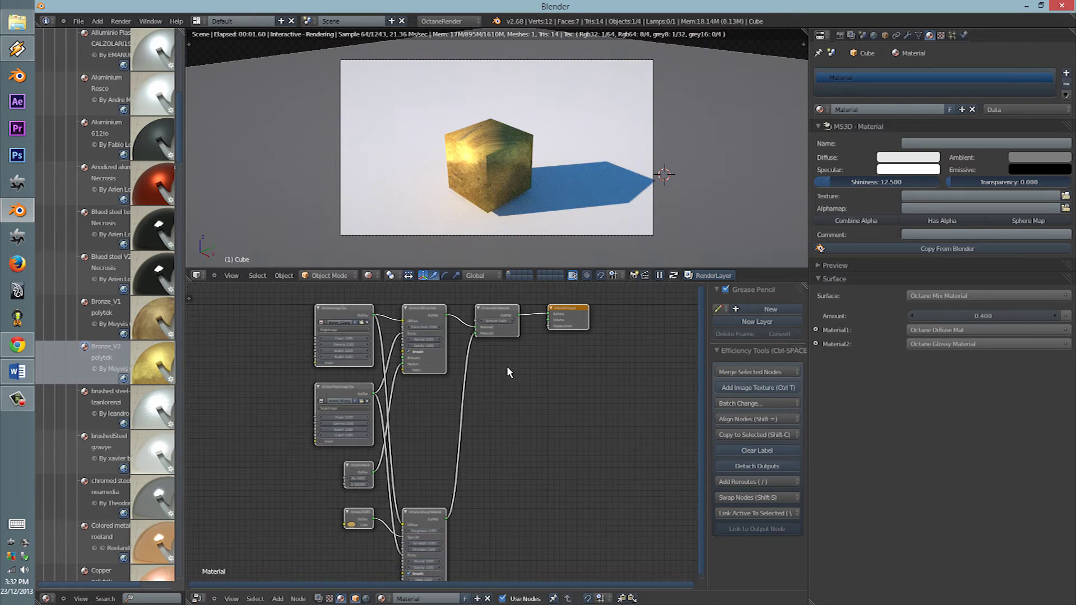
{"action": "left_click_drag", "start_coordinate": [572, 319], "coordinate": [658, 330]}
{"action": "left_click_drag", "start_coordinate": [493, 314], "coordinate": [580, 366]}
{"action": "left_click_drag", "start_coordinate": [429, 515], "coordinate": [458, 387]}
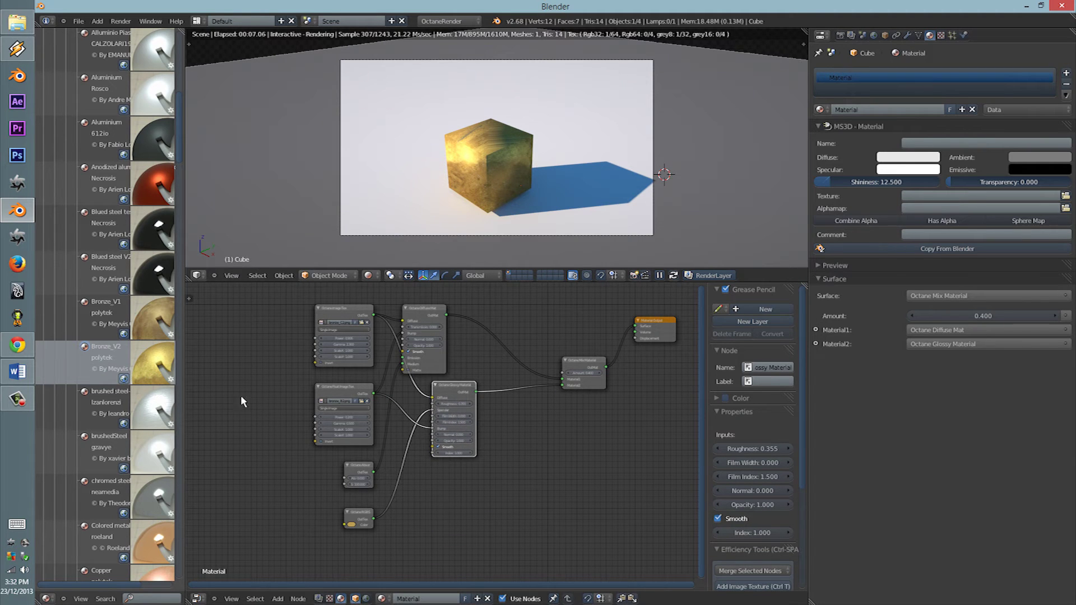
{"action": "key", "text": "Home"}
{"action": "left_click_drag", "start_coordinate": [371, 330], "coordinate": [501, 314]}
{"action": "scroll", "coordinate": [371, 392], "scroll_direction": "up", "scroll_amount": 2}
{"action": "middle_click_drag", "start_coordinate": [283, 397], "coordinate": [392, 417]}
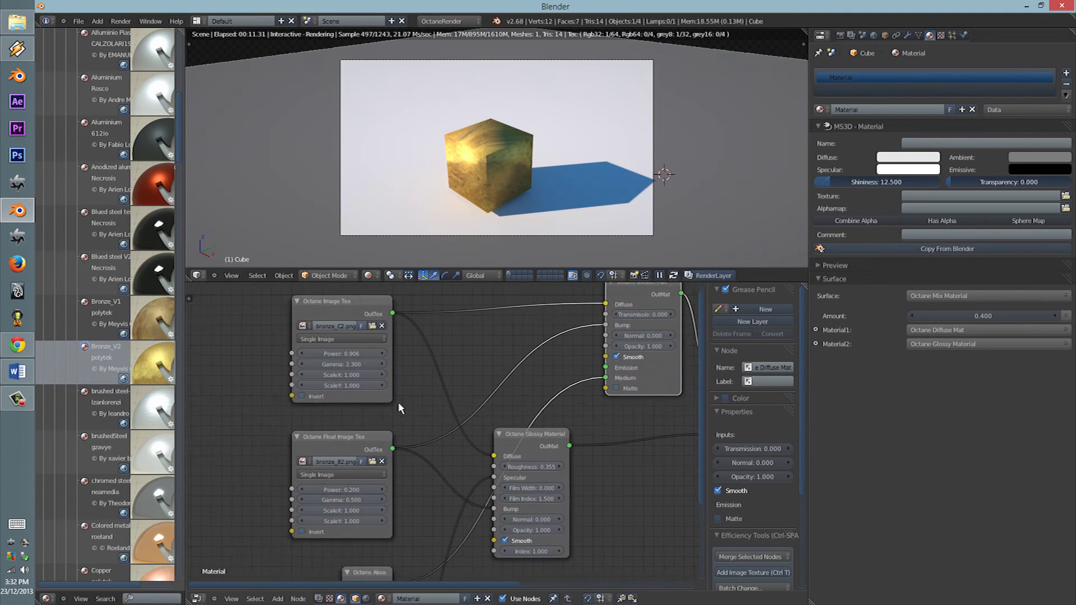
Step: Raise the image texture's Power to 1.000 and increase its ScaleX
{"action": "left_click_drag", "start_coordinate": [360, 349], "coordinate": [438, 362]}
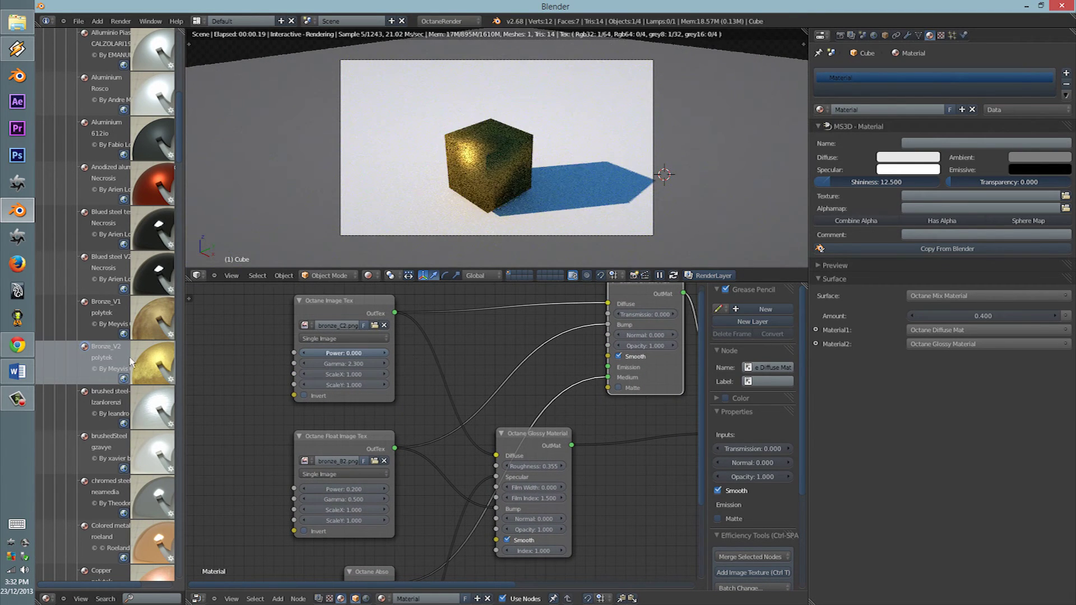
{"action": "middle_click_drag", "start_coordinate": [411, 411], "coordinate": [396, 381]}
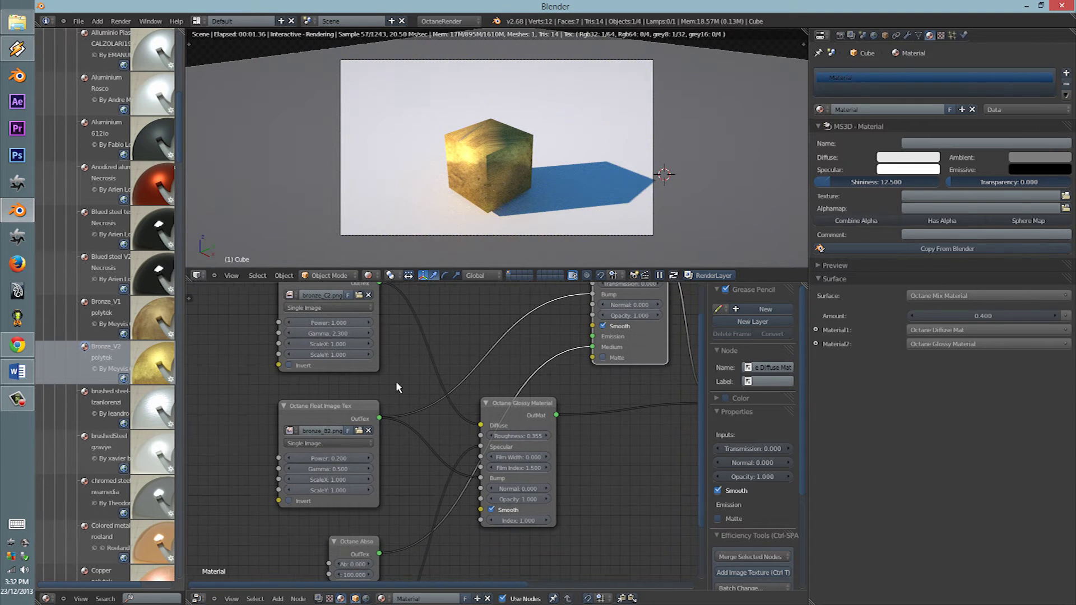
{"action": "left_click_drag", "start_coordinate": [360, 341], "coordinate": [392, 340]}
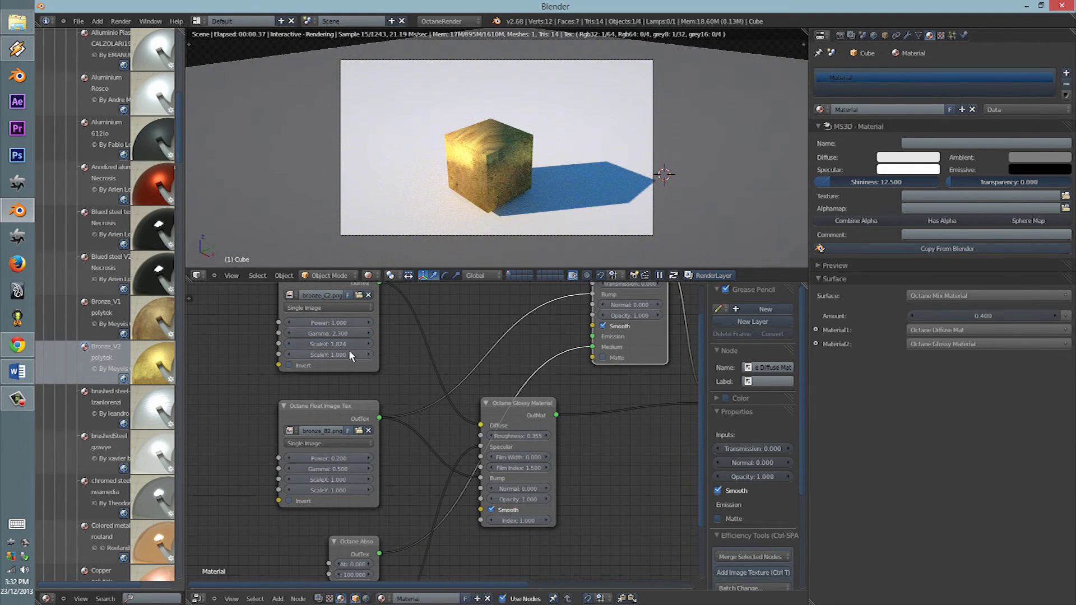
{"action": "middle_click_drag", "start_coordinate": [393, 381], "coordinate": [347, 303]}
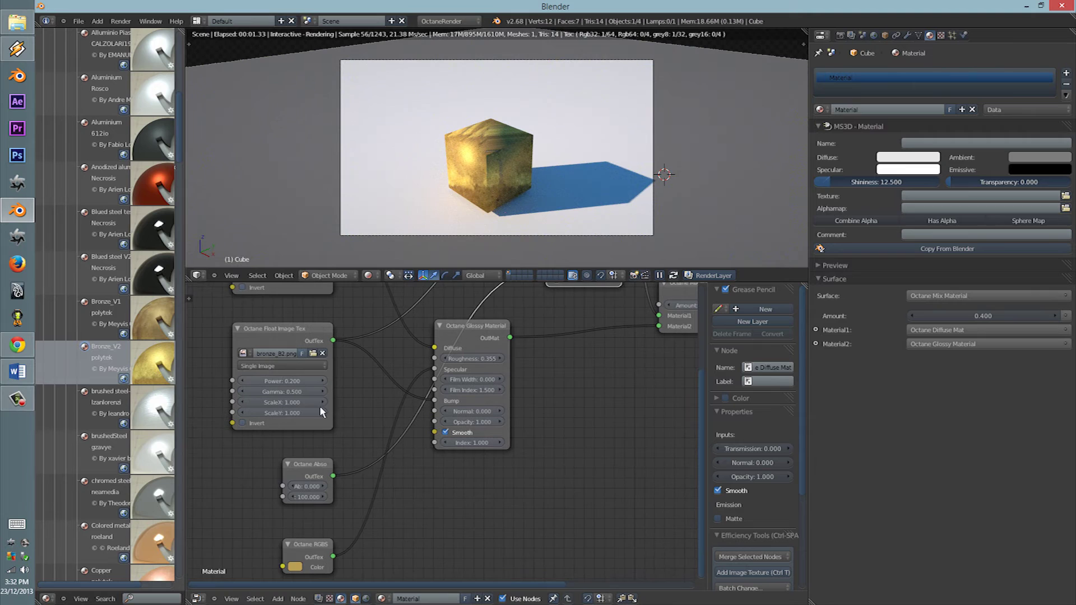
Step: Set the Absorption node's Abs value to 0.256
{"action": "middle_click_drag", "start_coordinate": [319, 406], "coordinate": [334, 379]}
{"action": "scroll", "coordinate": [297, 431], "scroll_direction": "up", "scroll_amount": 1}
{"action": "mouse_move", "coordinate": [286, 424]}
{"action": "left_mouse_down"}
{"action": "mouse_move", "coordinate": [256, 408]}
{"action": "mouse_move", "coordinate": [267, 426]}
{"action": "left_mouse_up"}
{"action": "left_click_drag", "start_coordinate": [403, 429], "coordinate": [316, 433]}
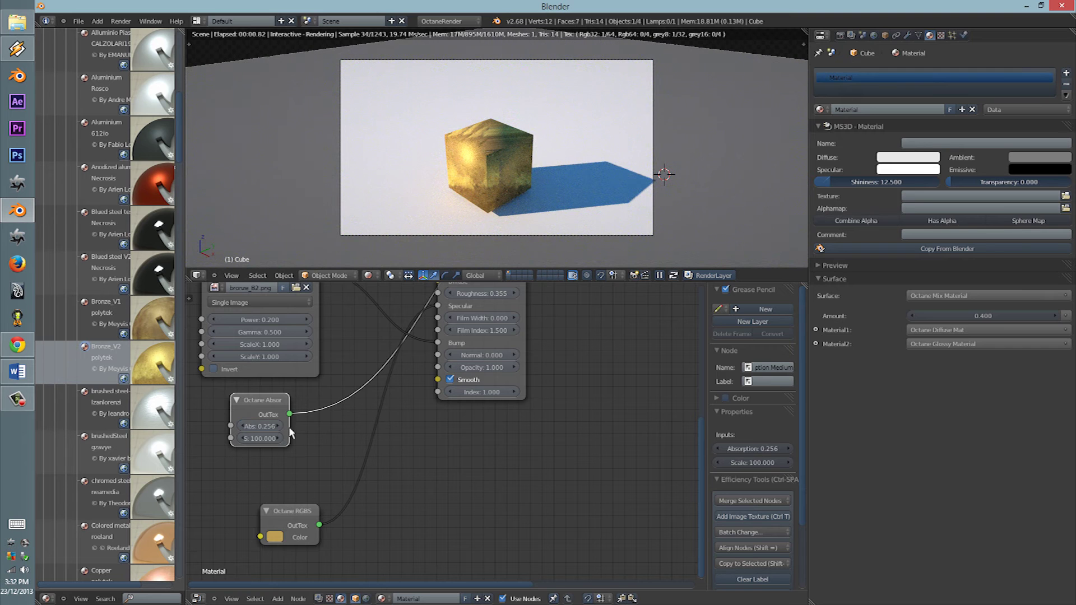
Step: Tint the RGB node's colour light blue and shift the Absorption node right
{"action": "left_click", "coordinate": [274, 541]}
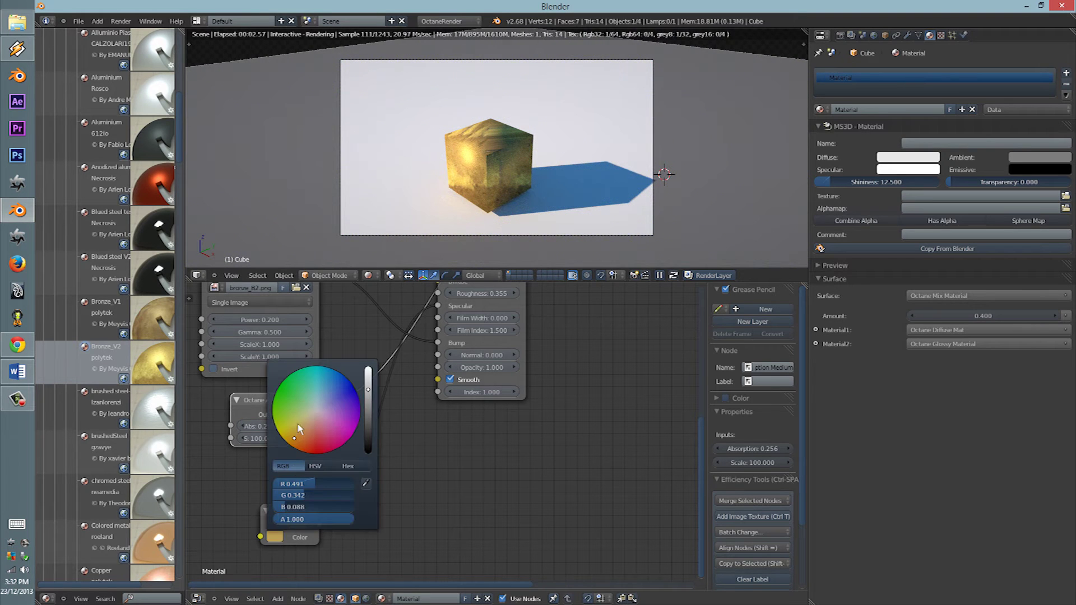
{"action": "left_click_drag", "start_coordinate": [297, 424], "coordinate": [332, 388]}
{"action": "middle_click_drag", "start_coordinate": [418, 450], "coordinate": [351, 581]}
{"action": "middle_click_drag", "start_coordinate": [493, 396], "coordinate": [480, 420]}
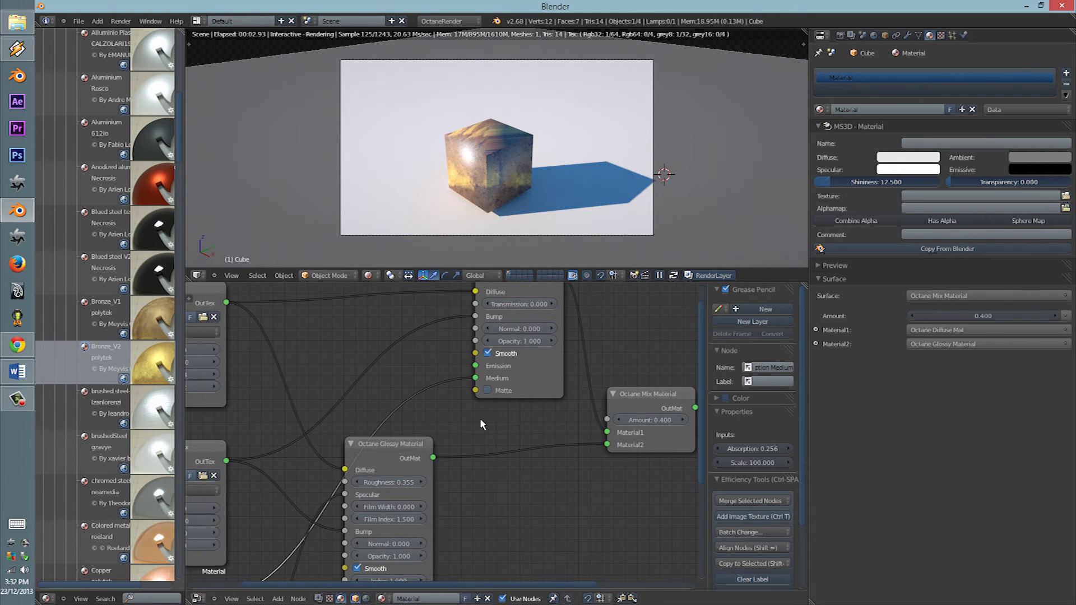
{"action": "scroll", "coordinate": [480, 418], "scroll_direction": "down", "scroll_amount": 2}
{"action": "left_click_drag", "start_coordinate": [283, 533], "coordinate": [319, 534]}
Step: Move the RGB node up beside the Absorption node
{"action": "middle_click_drag", "start_coordinate": [336, 487], "coordinate": [347, 354]}
{"action": "left_click_drag", "start_coordinate": [301, 474], "coordinate": [276, 402]}
{"action": "middle_click_drag", "start_coordinate": [381, 427], "coordinate": [241, 542]}
Step: Collapse Metal, expand Wood in the LiveDB and download the bed frame material
{"action": "scroll", "coordinate": [342, 448], "scroll_direction": "up", "scroll_amount": 1}
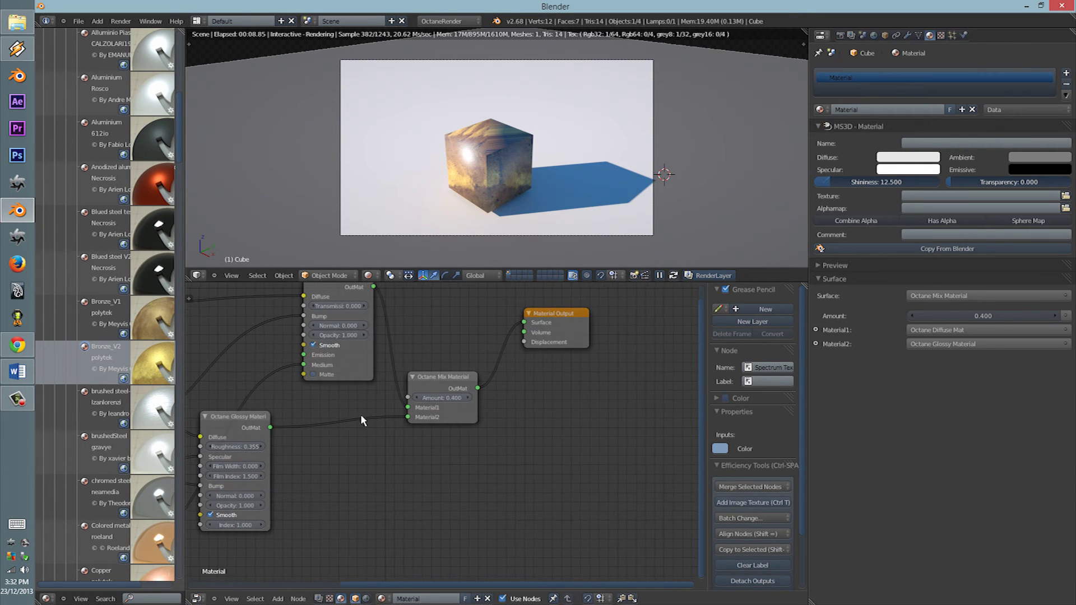
{"action": "scroll", "coordinate": [151, 324], "scroll_direction": "up", "scroll_amount": 9}
{"action": "scroll", "coordinate": [151, 323], "scroll_direction": "up", "scroll_amount": 12}
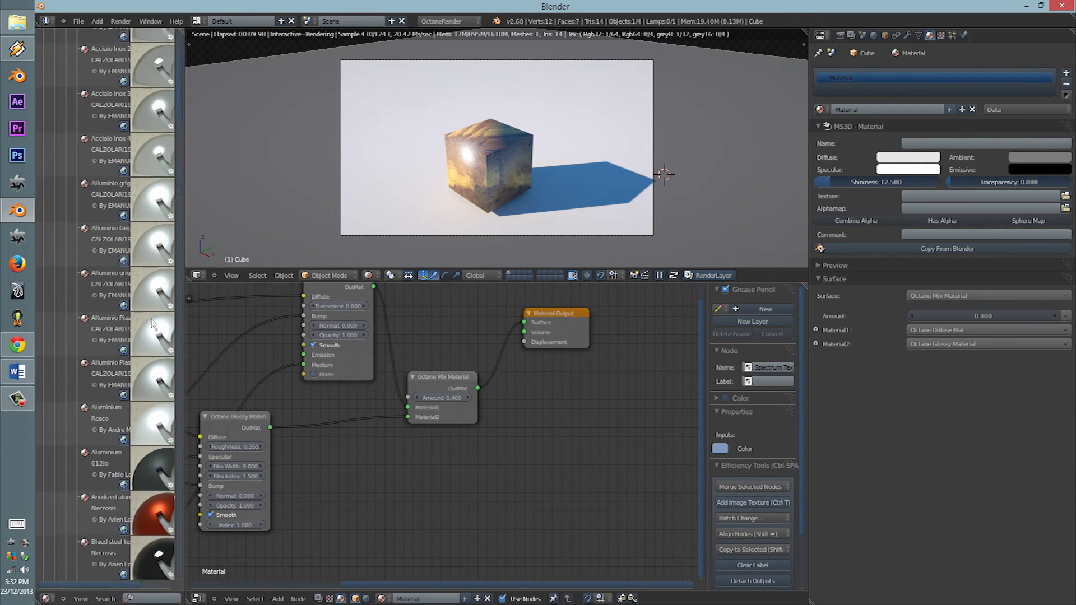
{"action": "left_click", "coordinate": [62, 125]}
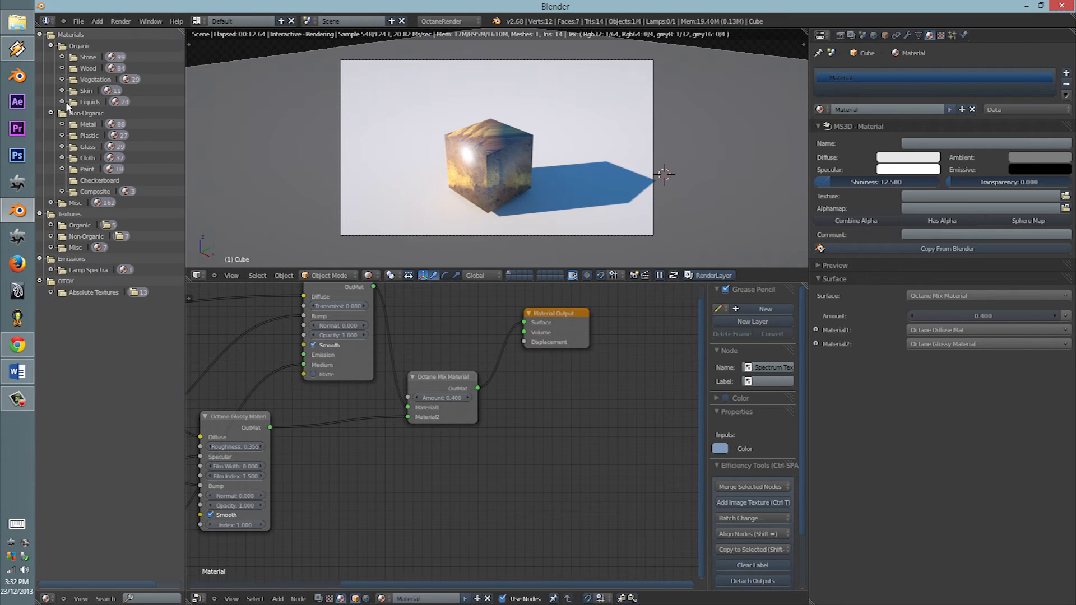
{"action": "left_click", "coordinate": [63, 68]}
{"action": "scroll", "coordinate": [70, 199], "scroll_direction": "down", "scroll_amount": 2}
{"action": "scroll", "coordinate": [89, 213], "scroll_direction": "down", "scroll_amount": 5}
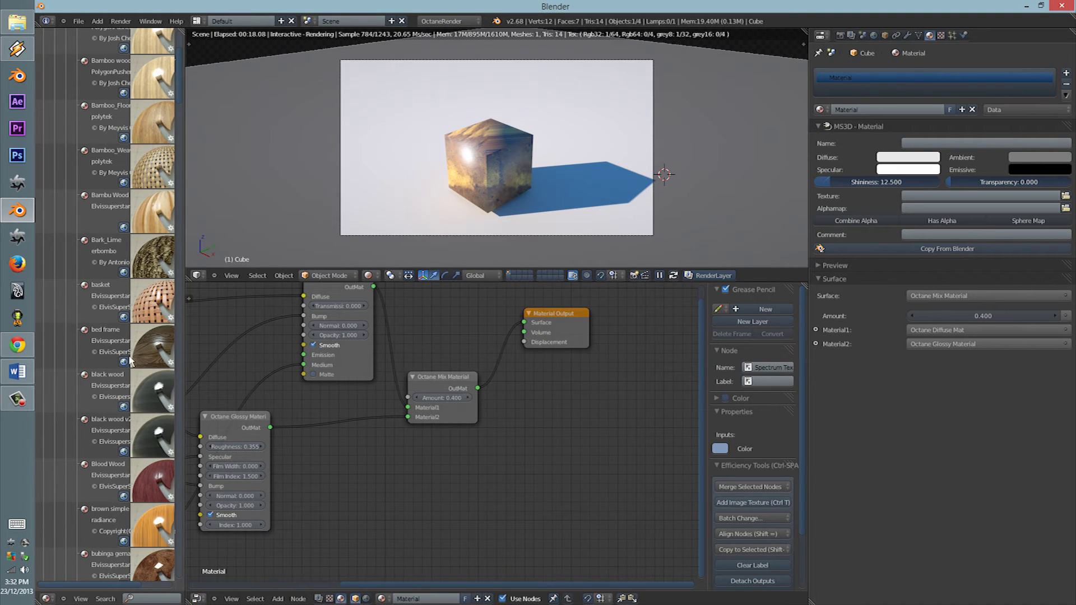
{"action": "left_click", "coordinate": [123, 362]}
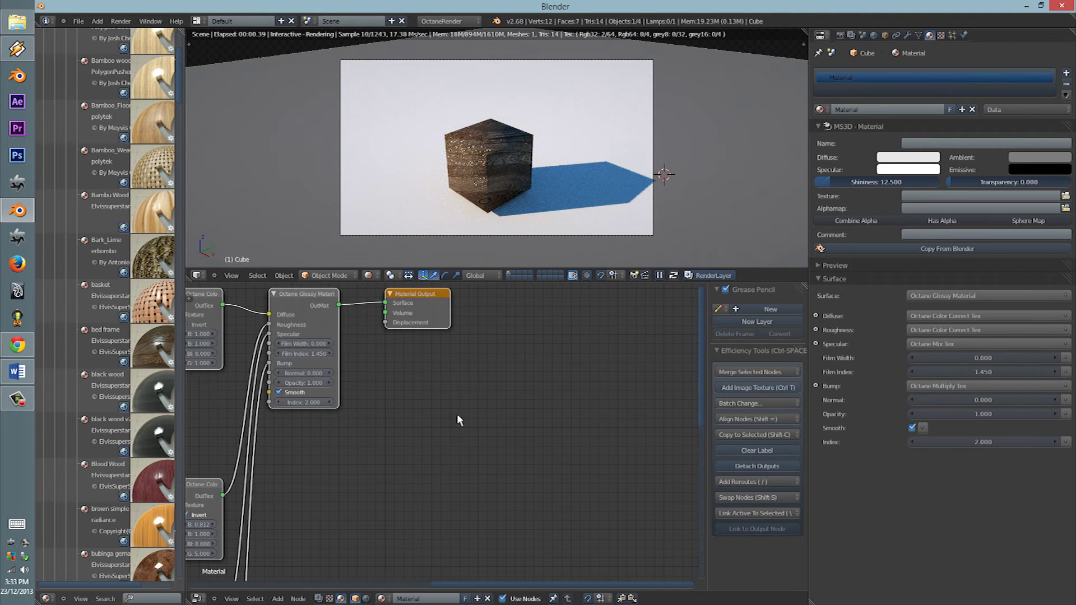
Step: Reposition the Material Output and Glossy Material nodes of the wood tree
{"action": "middle_click_drag", "start_coordinate": [327, 451], "coordinate": [460, 480]}
{"action": "scroll", "coordinate": [466, 185], "scroll_direction": "up", "scroll_amount": 5}
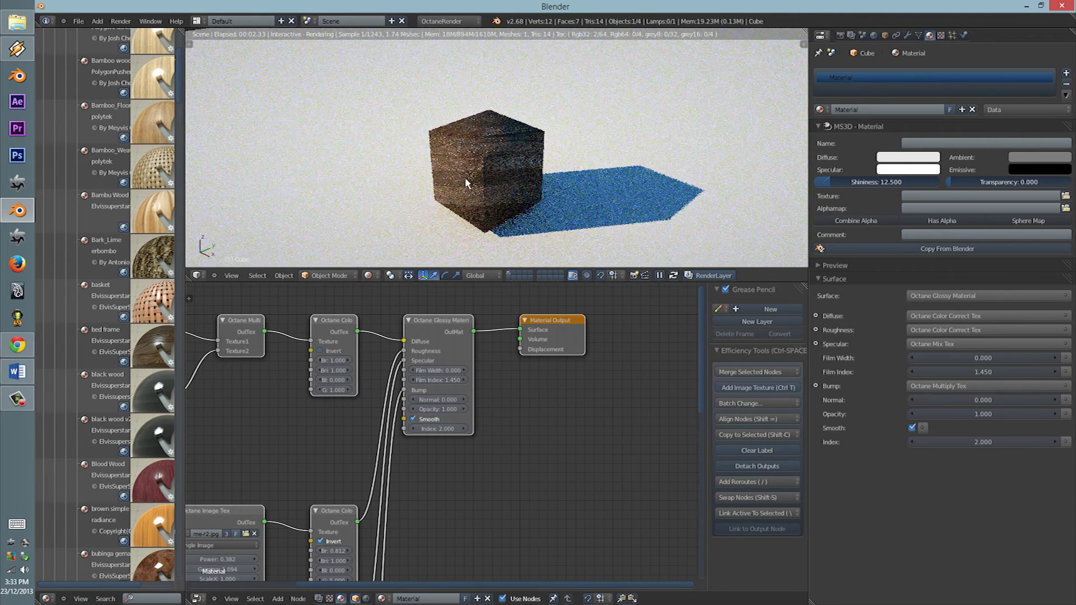
{"action": "scroll", "coordinate": [465, 177], "scroll_direction": "down", "scroll_amount": 3}
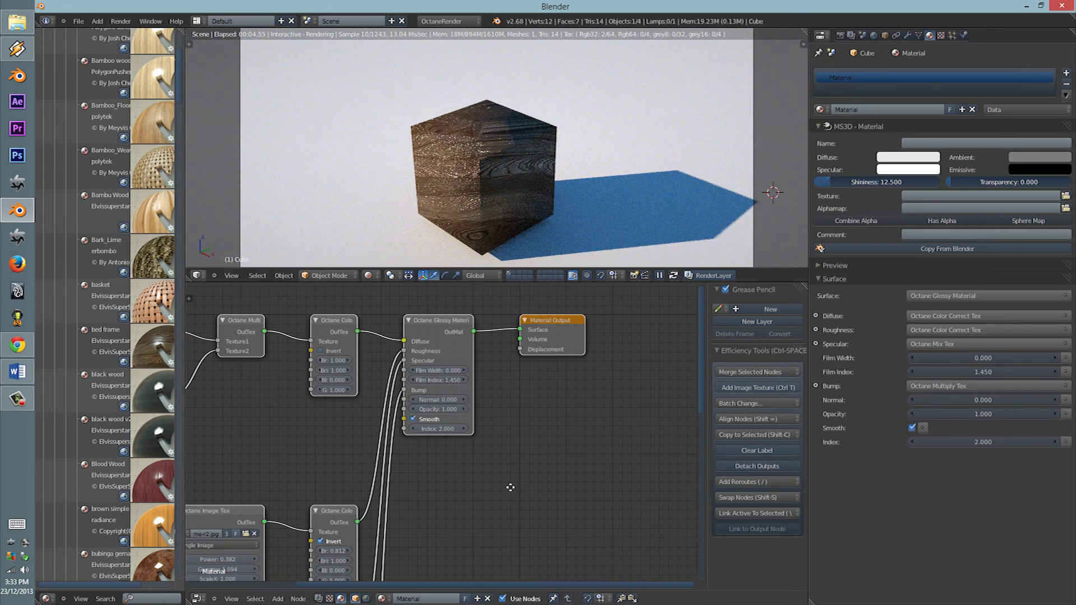
{"action": "scroll", "coordinate": [552, 469], "scroll_direction": "down", "scroll_amount": 3}
{"action": "left_click_drag", "start_coordinate": [544, 352], "coordinate": [626, 405]}
{"action": "left_click_drag", "start_coordinate": [486, 381], "coordinate": [542, 459]}
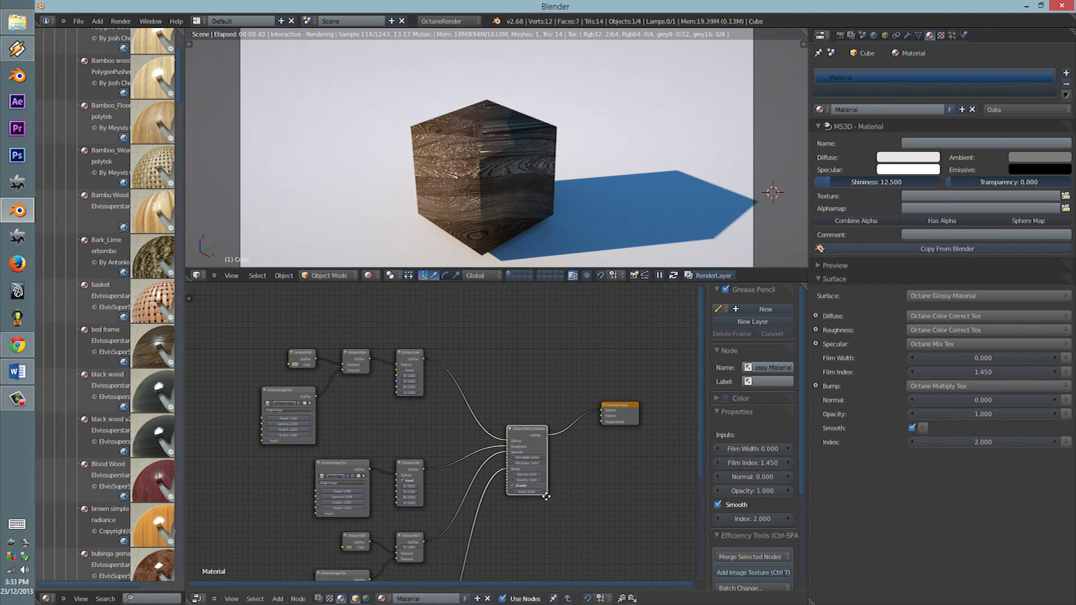
{"action": "middle_click_drag", "start_coordinate": [547, 511], "coordinate": [418, 486]}
{"action": "scroll", "coordinate": [460, 452], "scroll_direction": "up", "scroll_amount": 2}
{"action": "scroll", "coordinate": [418, 487], "scroll_direction": "up", "scroll_amount": 2}
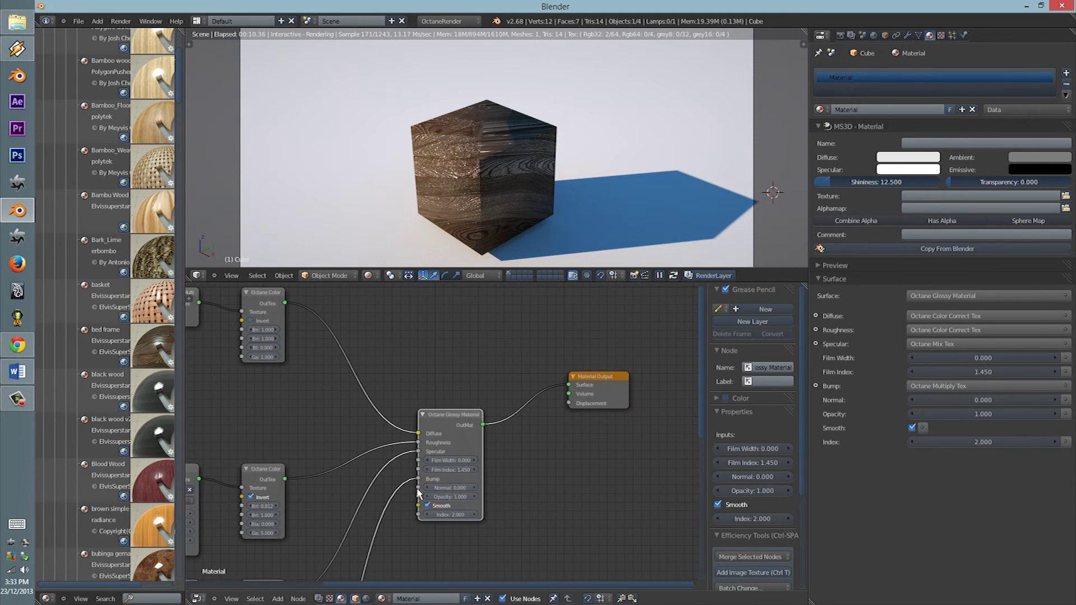
{"action": "scroll", "coordinate": [449, 433], "scroll_direction": "down", "scroll_amount": 4}
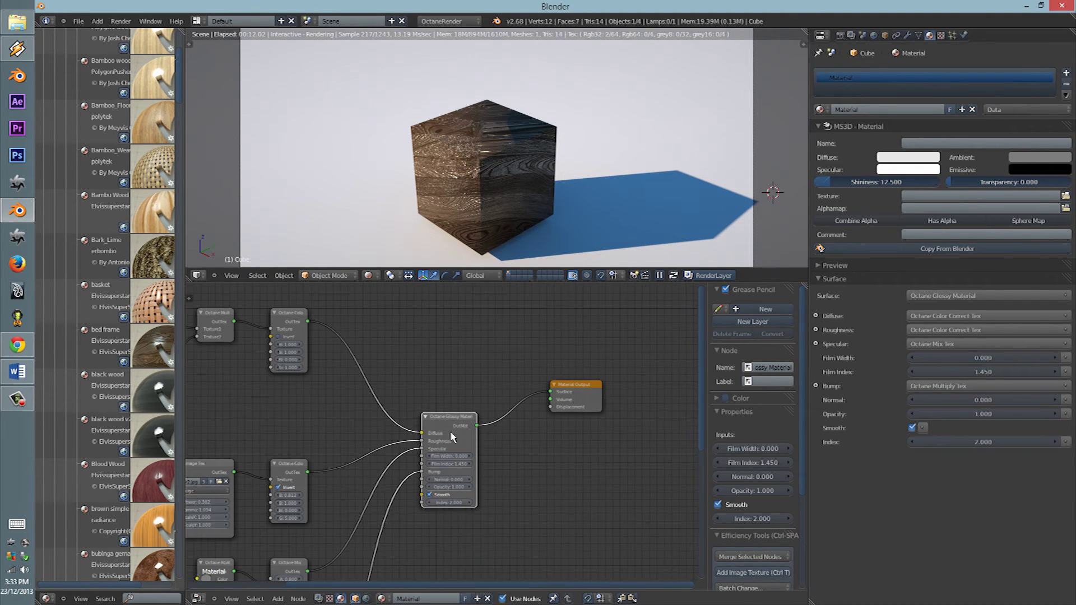
{"action": "left_click_drag", "start_coordinate": [460, 416], "coordinate": [462, 400]}
{"action": "middle_click_drag", "start_coordinate": [389, 408], "coordinate": [633, 429]}
{"action": "scroll", "coordinate": [469, 392], "scroll_direction": "up", "scroll_amount": 1}
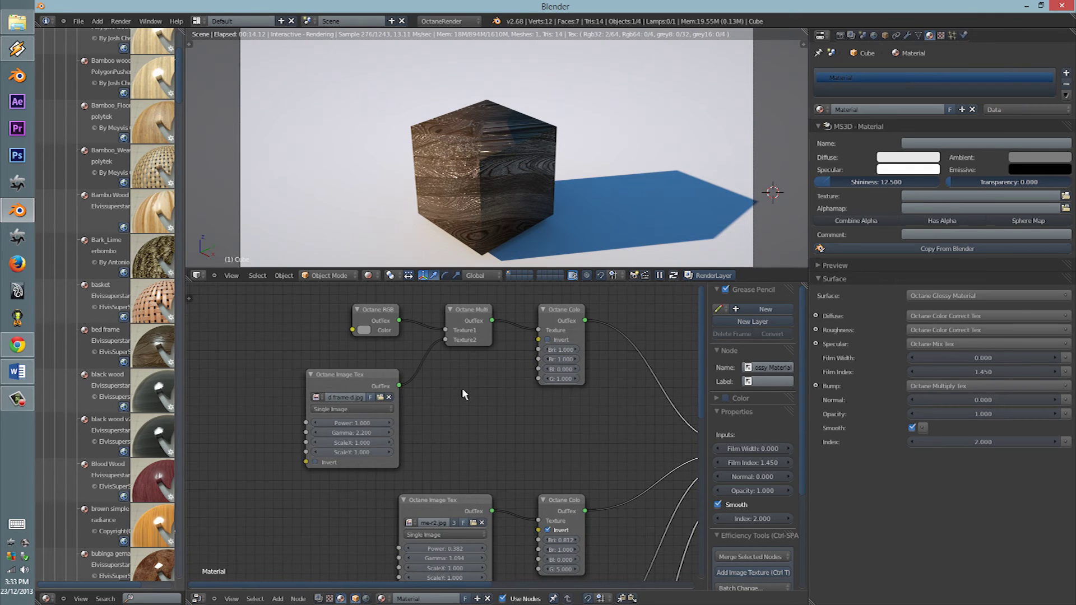
{"action": "middle_click_drag", "start_coordinate": [462, 389], "coordinate": [337, 441]}
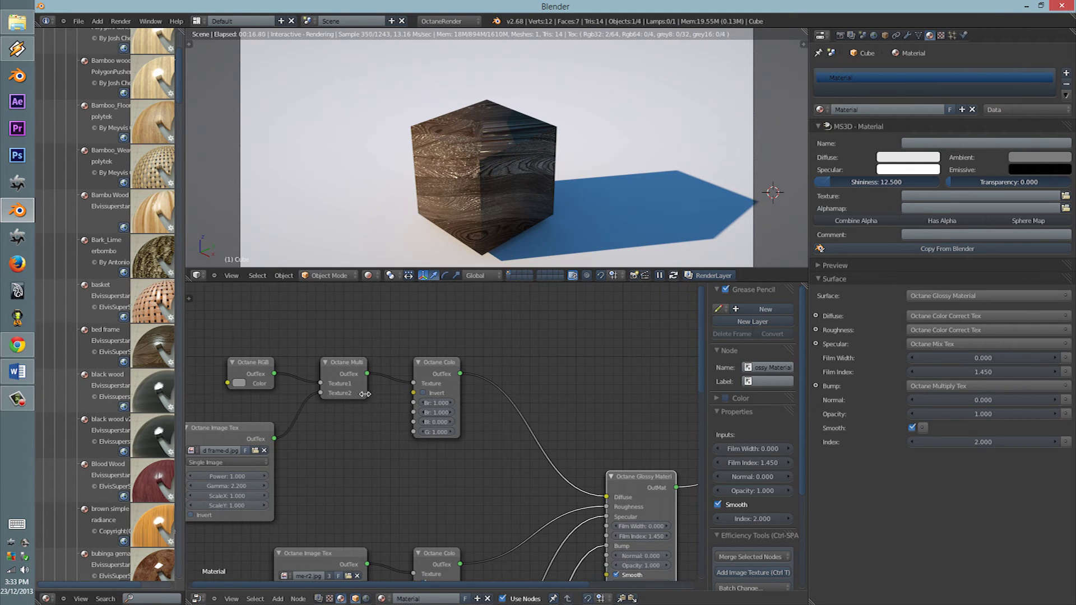
Step: Widen the Multiply and first Color Correct nodes to show their full titles and labels
{"action": "left_click_drag", "start_coordinate": [367, 394], "coordinate": [389, 394]}
{"action": "scroll", "coordinate": [459, 437], "scroll_direction": "up", "scroll_amount": 1}
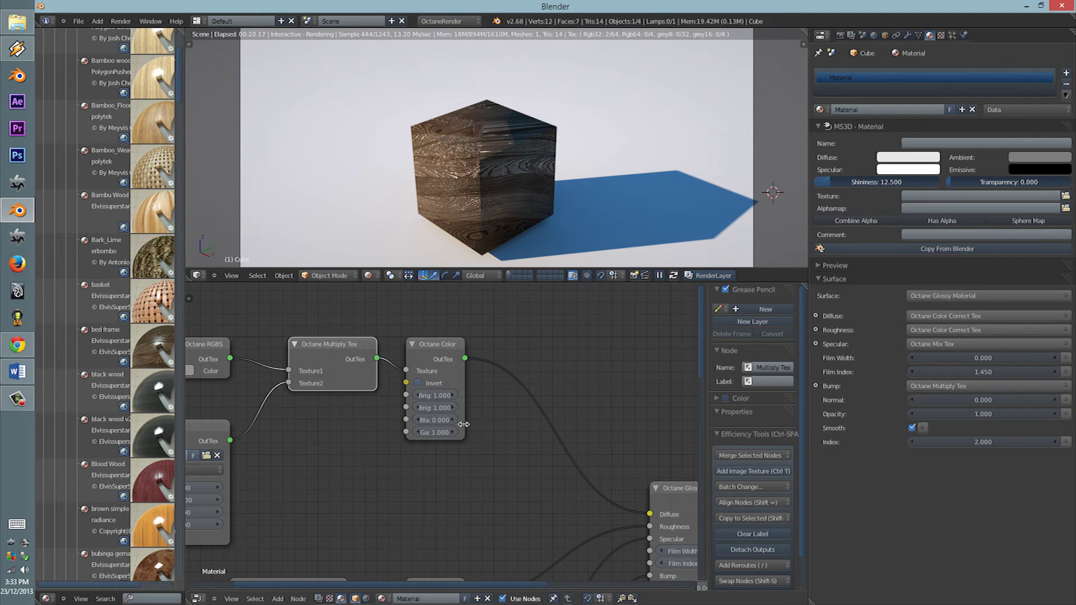
{"action": "left_click_drag", "start_coordinate": [464, 424], "coordinate": [566, 424]}
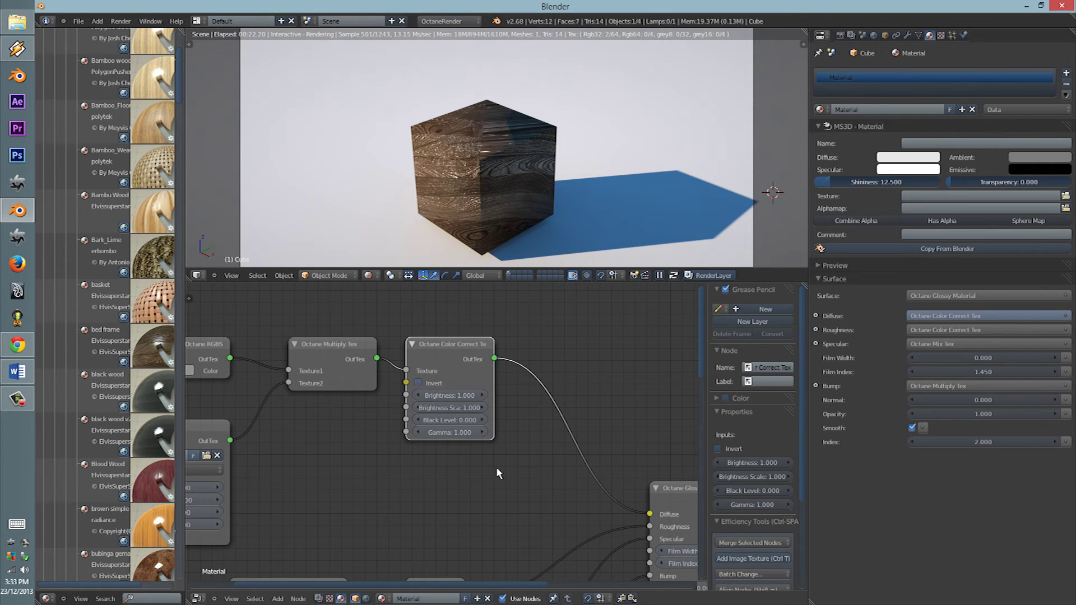
{"action": "left_click_drag", "start_coordinate": [461, 368], "coordinate": [460, 374]}
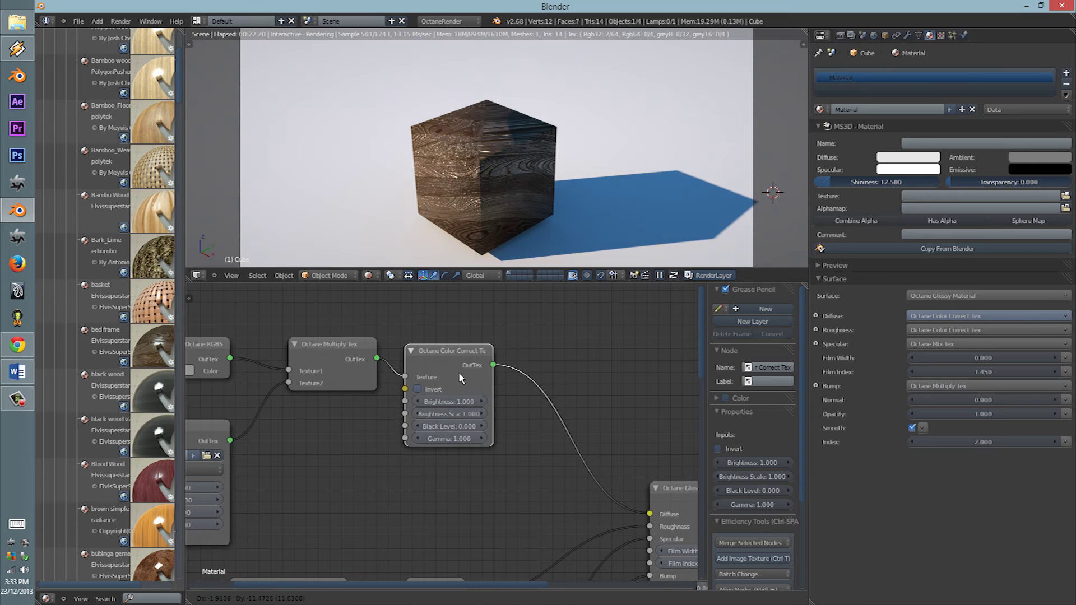
Step: Widen the second Color Correct node and zoom out to the whole node tree
{"action": "middle_click_drag", "start_coordinate": [398, 532], "coordinate": [354, 350]}
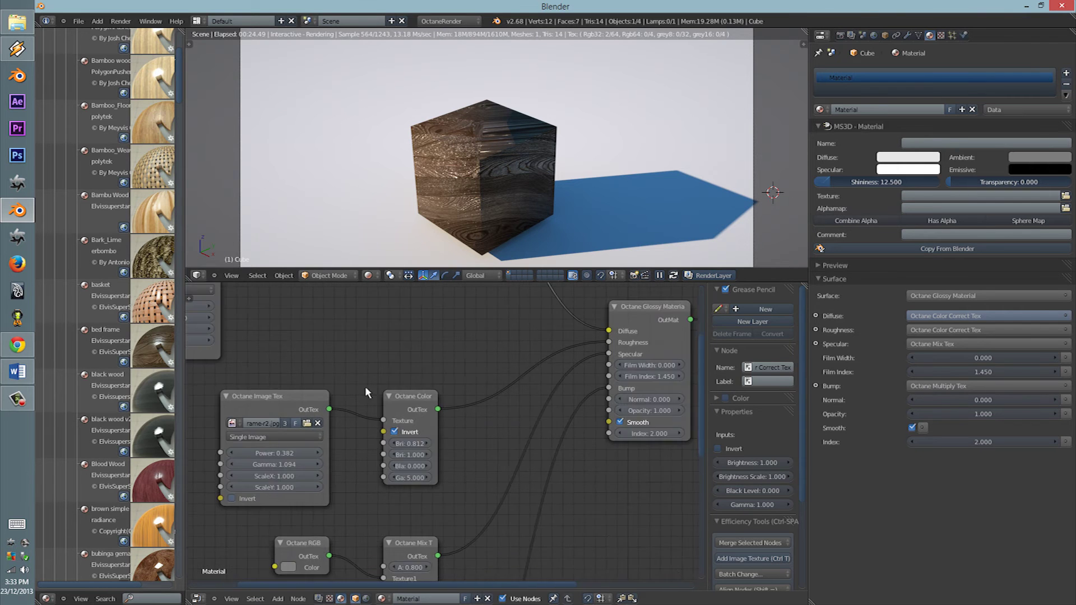
{"action": "scroll", "coordinate": [367, 392], "scroll_direction": "down", "scroll_amount": 1}
{"action": "middle_click_drag", "start_coordinate": [375, 420], "coordinate": [388, 365]}
{"action": "scroll", "coordinate": [429, 443], "scroll_direction": "up", "scroll_amount": 2}
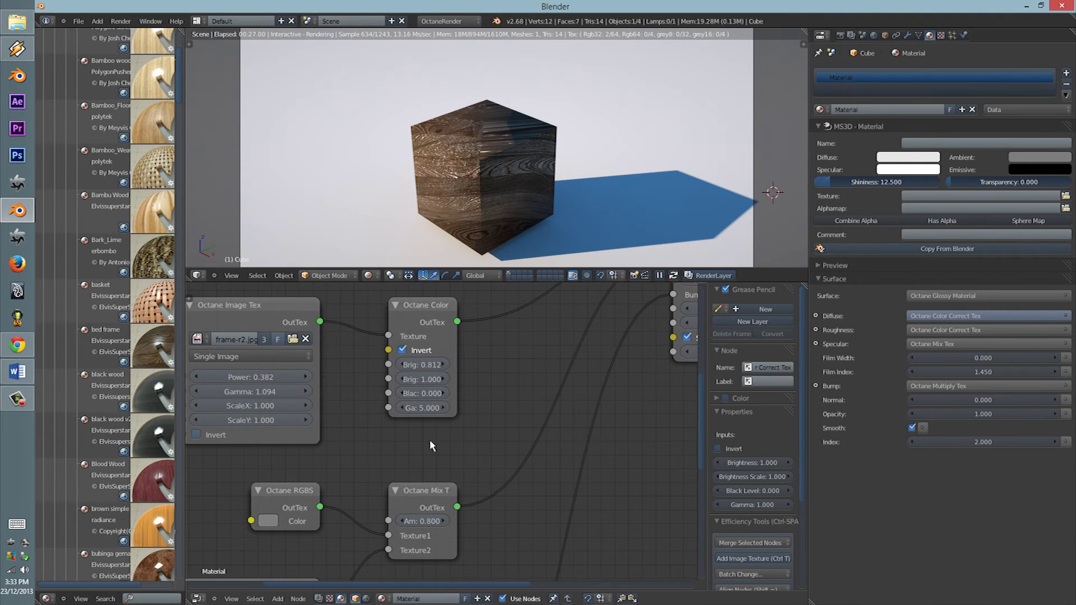
{"action": "left_click_drag", "start_coordinate": [455, 407], "coordinate": [577, 408]}
{"action": "scroll", "coordinate": [500, 457], "scroll_direction": "down", "scroll_amount": 10}
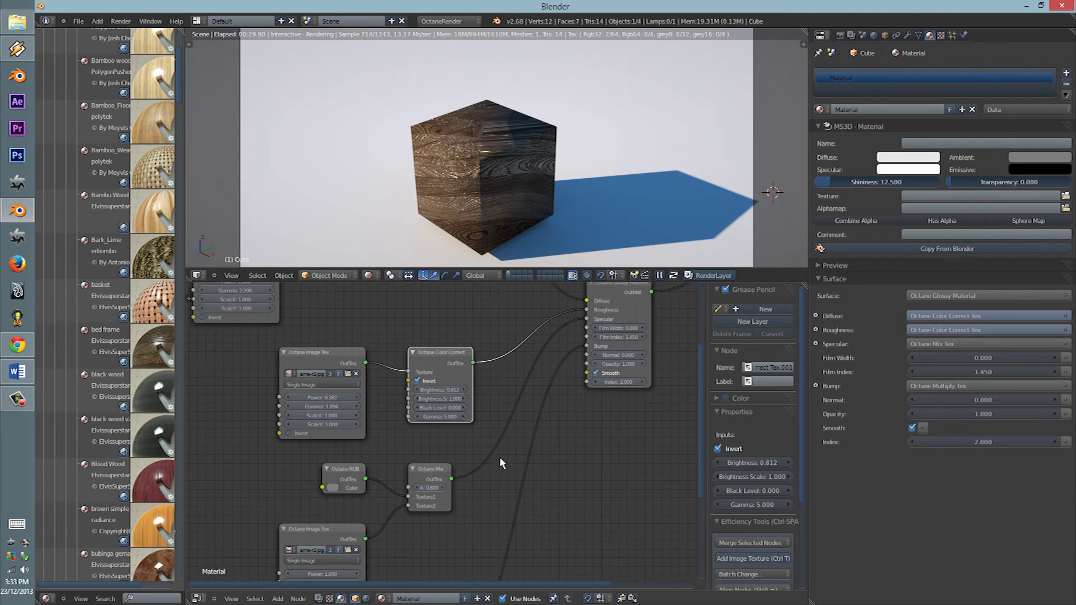
{"action": "middle_click_drag", "start_coordinate": [488, 514], "coordinate": [500, 389]}
{"action": "scroll", "coordinate": [457, 464], "scroll_direction": "up", "scroll_amount": 1}
{"action": "scroll", "coordinate": [456, 465], "scroll_direction": "up", "scroll_amount": 5}
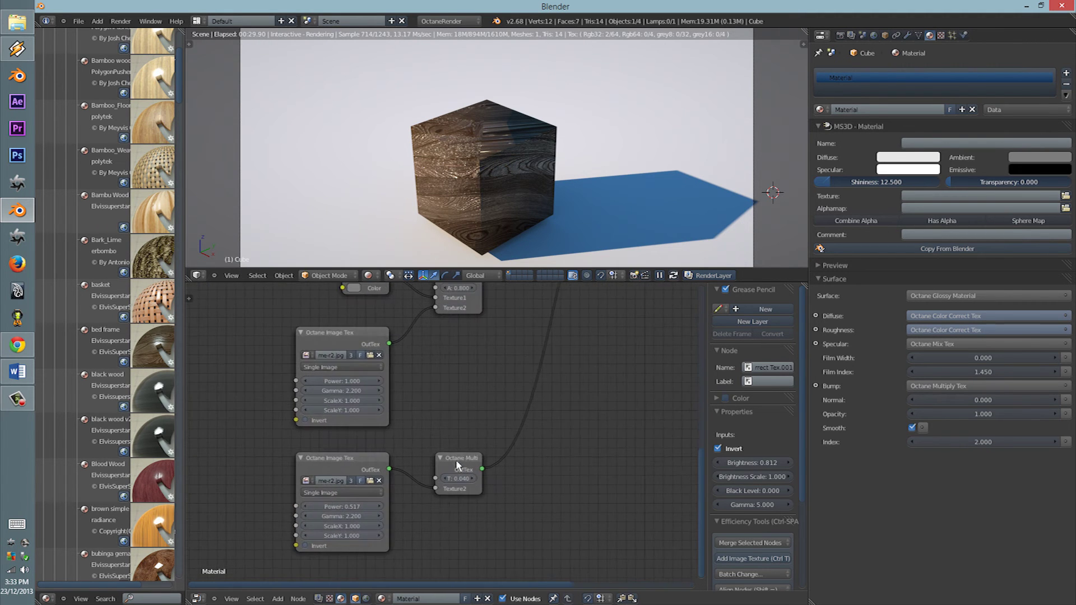
{"action": "scroll", "coordinate": [466, 431], "scroll_direction": "down", "scroll_amount": 9}
{"action": "middle_click_drag", "start_coordinate": [427, 451], "coordinate": [407, 460]}
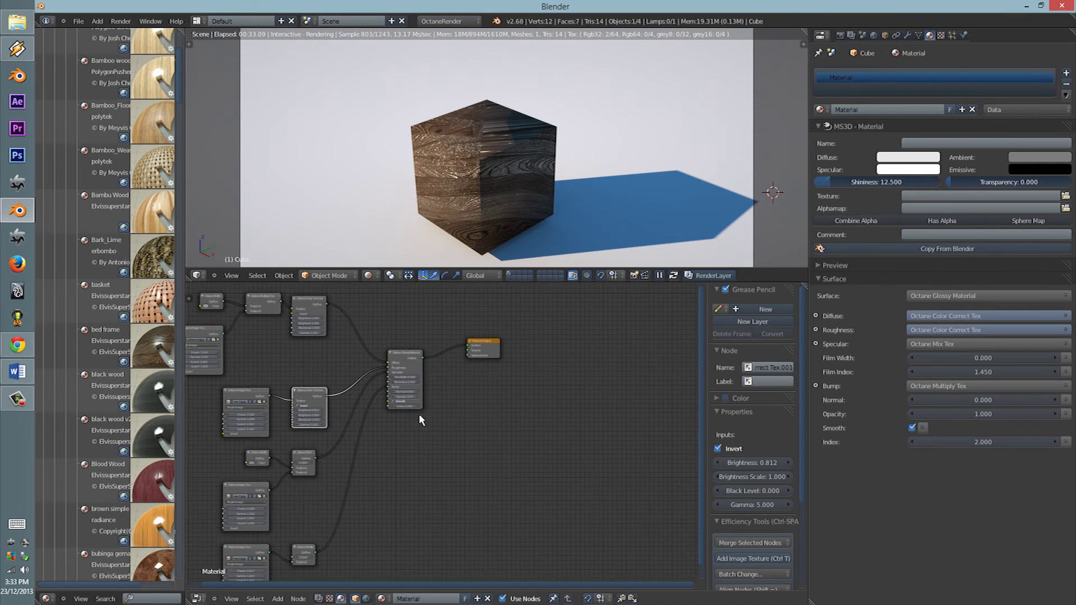
{"action": "middle_click_drag", "start_coordinate": [420, 416], "coordinate": [469, 449]}
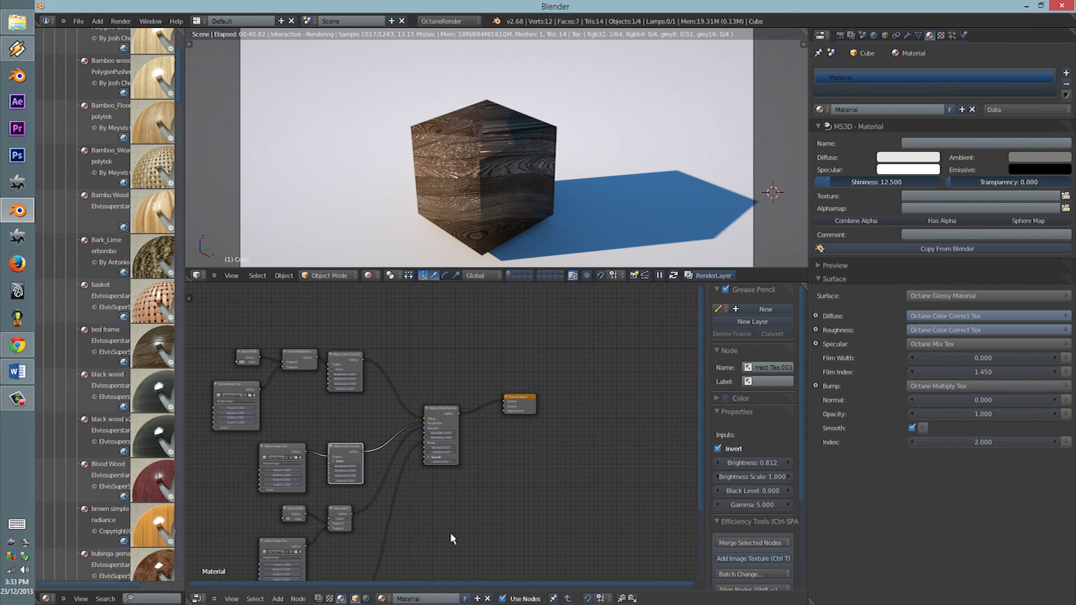
{"action": "scroll", "coordinate": [452, 510], "scroll_direction": "up", "scroll_amount": 5}
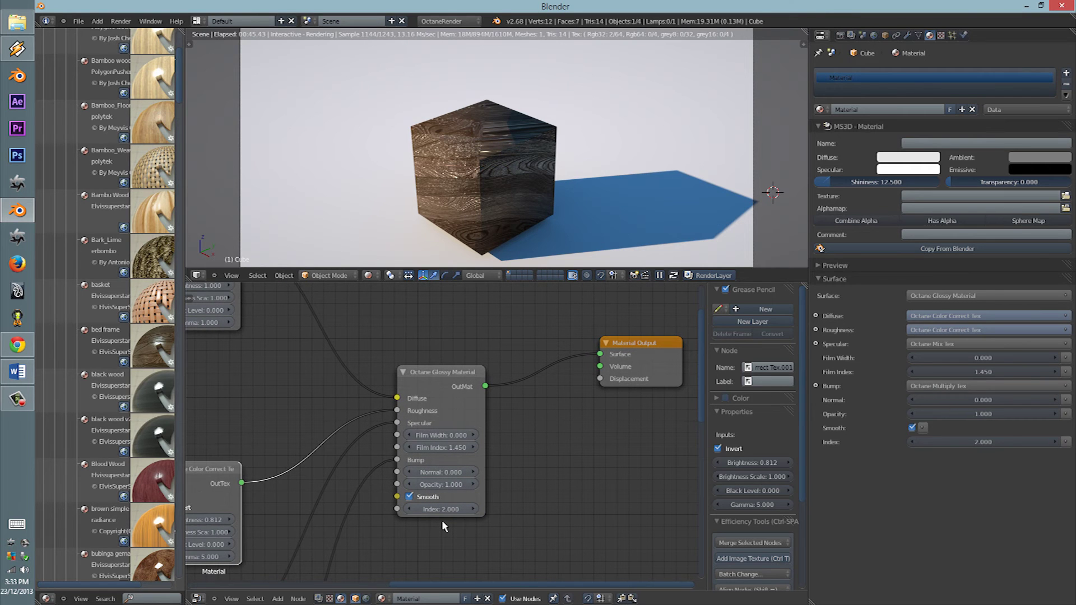
{"action": "scroll", "coordinate": [429, 515], "scroll_direction": "down", "scroll_amount": 6}
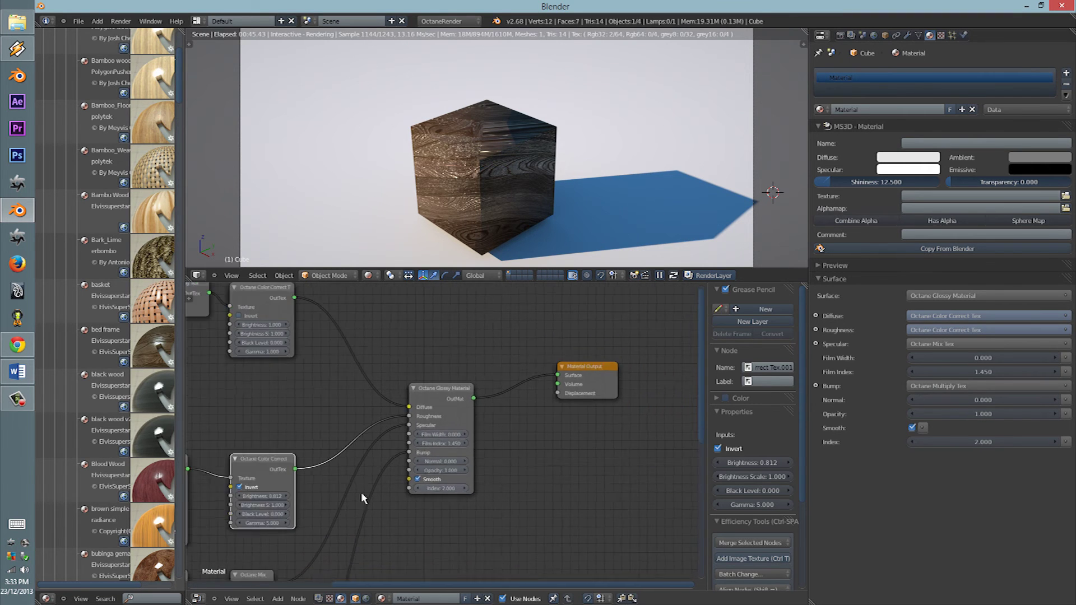
{"action": "middle_click_drag", "start_coordinate": [383, 492], "coordinate": [621, 457]}
{"action": "scroll", "coordinate": [611, 457], "scroll_direction": "down", "scroll_amount": 4}
{"action": "middle_click_drag", "start_coordinate": [498, 503], "coordinate": [449, 513]}
{"action": "scroll", "coordinate": [449, 513], "scroll_direction": "down", "scroll_amount": 2}
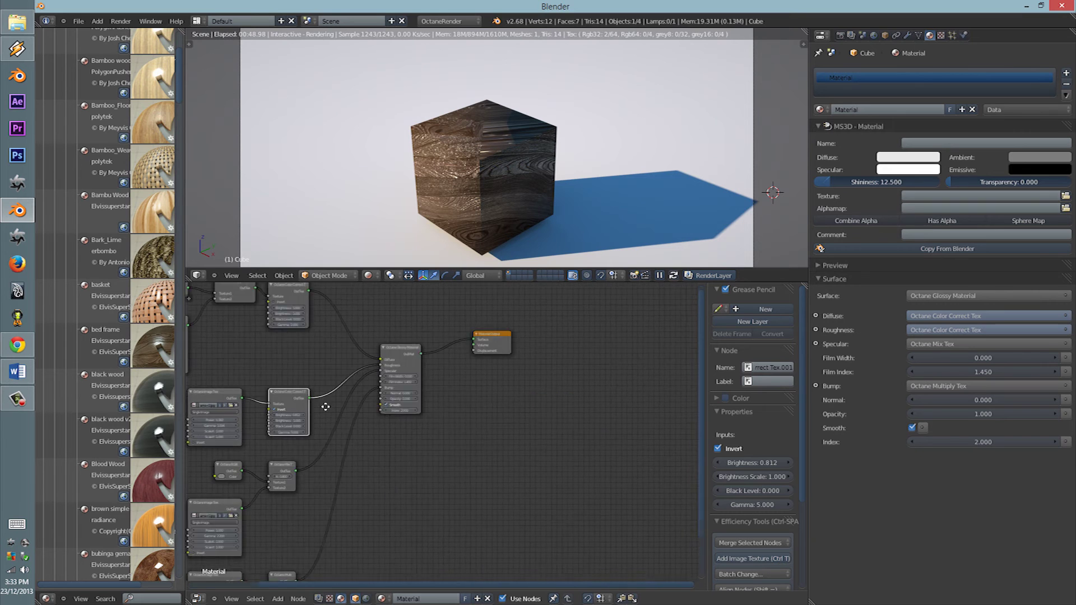
{"action": "scroll", "coordinate": [505, 374], "scroll_direction": "up", "scroll_amount": 6}
{"action": "middle_click_drag", "start_coordinate": [430, 426], "coordinate": [368, 455]}
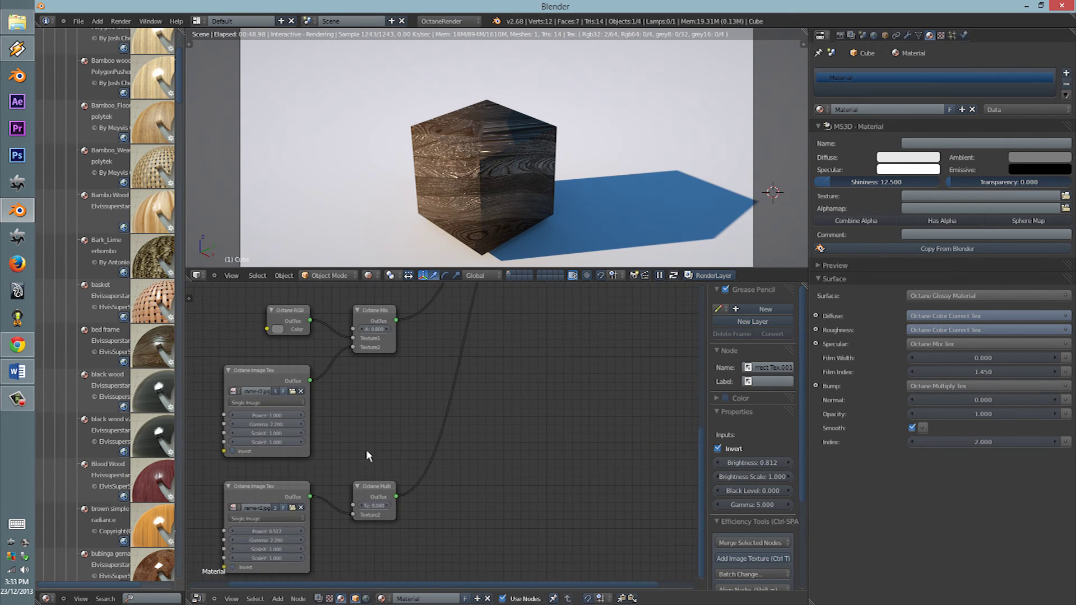
{"action": "middle_click_drag", "start_coordinate": [494, 387], "coordinate": [408, 504]}
{"action": "mouse_move", "coordinate": [444, 372]}
{"action": "middle_mouse_down"}
{"action": "mouse_move", "coordinate": [398, 445]}
{"action": "mouse_move", "coordinate": [335, 503]}
{"action": "middle_mouse_up"}
{"action": "scroll", "coordinate": [462, 437], "scroll_direction": "up", "scroll_amount": 3}
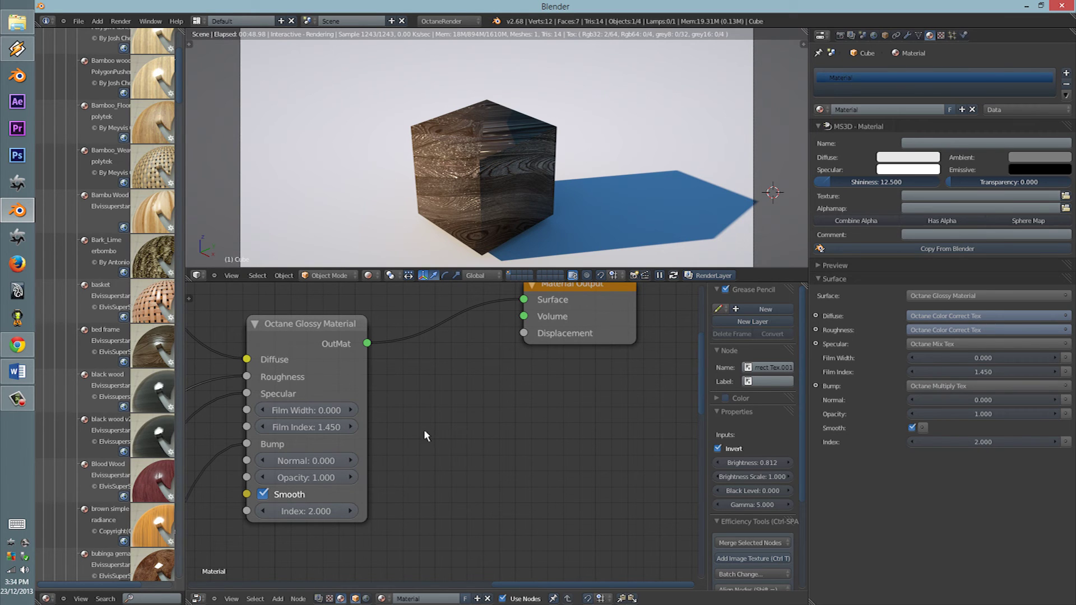
{"action": "scroll", "coordinate": [473, 398], "scroll_direction": "down", "scroll_amount": 4}
Step: Collapse the Wood, Vegetation, Non-Organic and Organic folders in the LiveDB
{"action": "scroll", "coordinate": [493, 467], "scroll_direction": "down", "scroll_amount": 2}
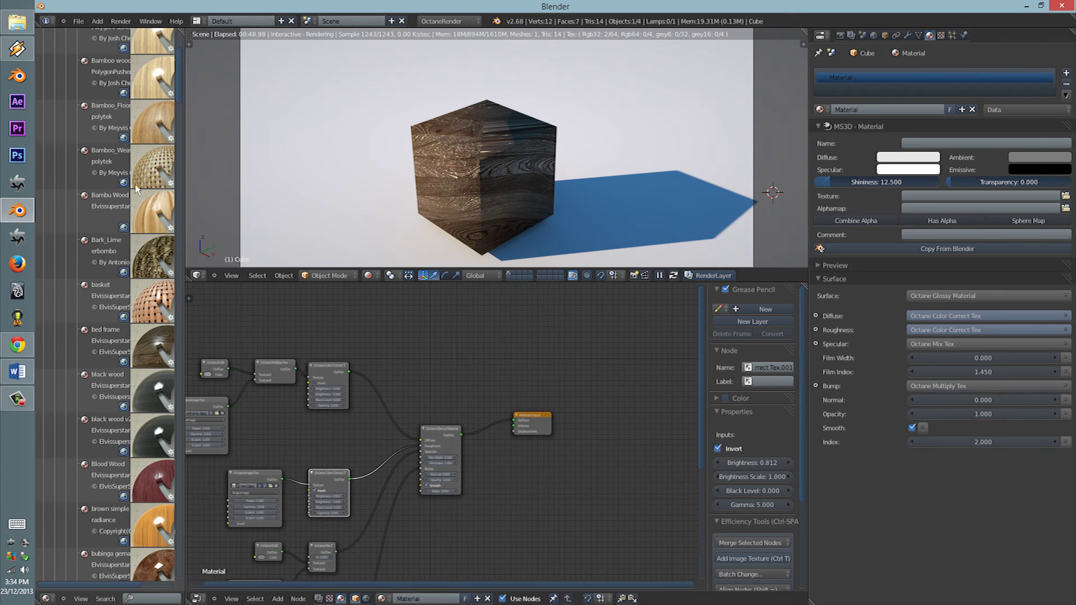
{"action": "scroll", "coordinate": [58, 76], "scroll_direction": "up", "scroll_amount": 5}
{"action": "left_click", "coordinate": [62, 69]}
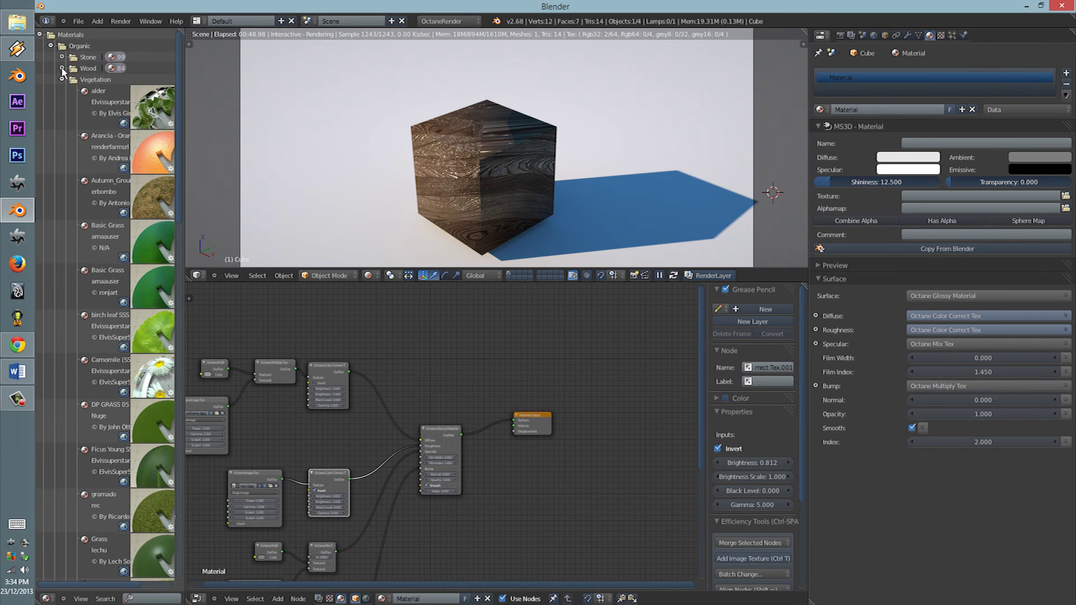
{"action": "left_click", "coordinate": [62, 80]}
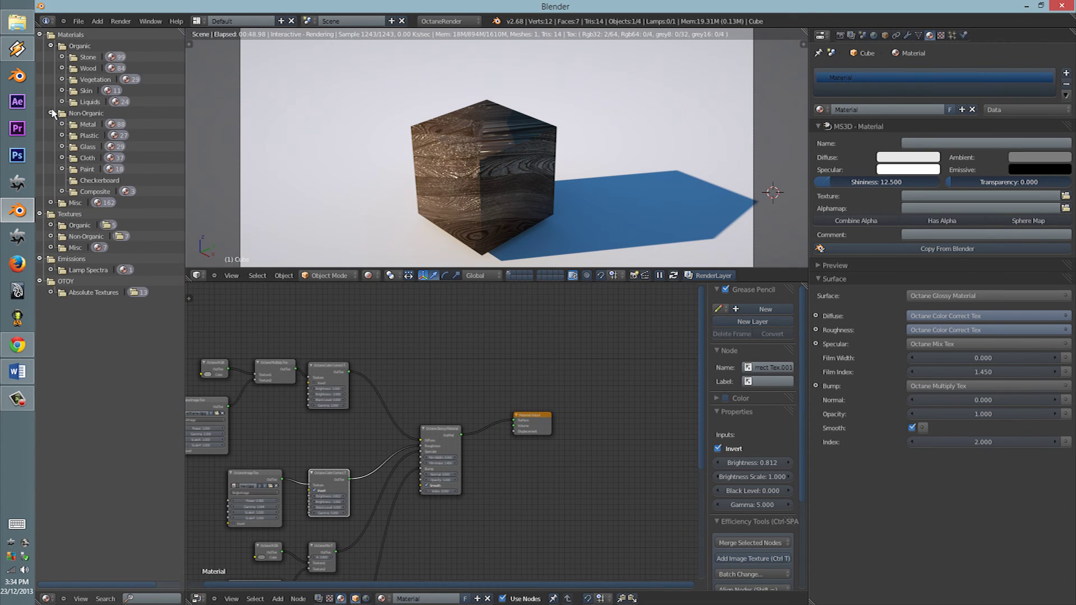
{"action": "left_click", "coordinate": [51, 113]}
{"action": "left_click", "coordinate": [51, 46]}
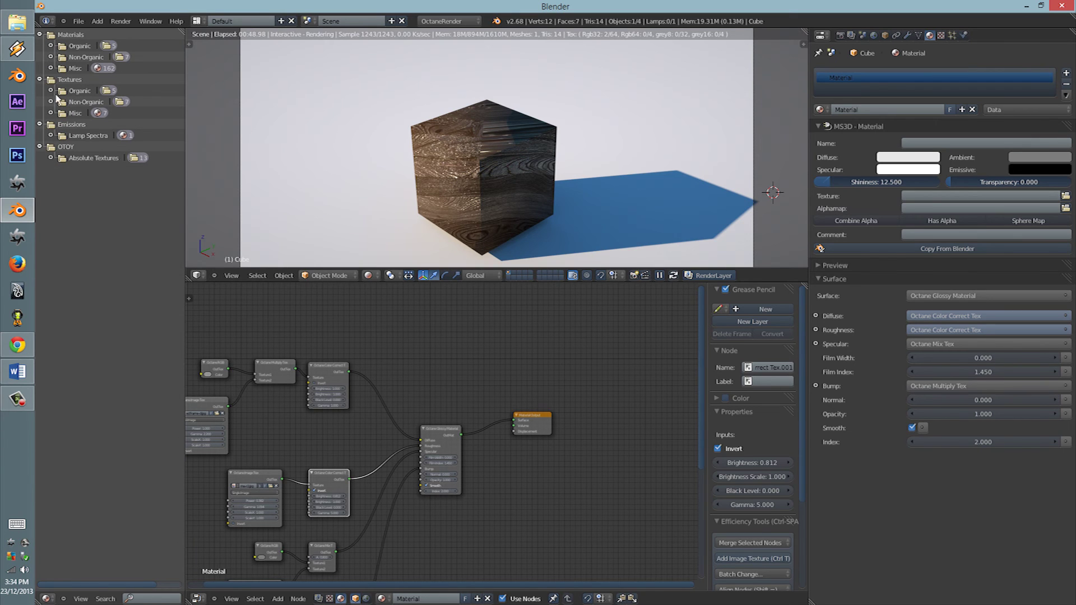
Step: Expand OTOY's Absolute Textures and toggle the Brick and Concrete folders
{"action": "left_click", "coordinate": [51, 158]}
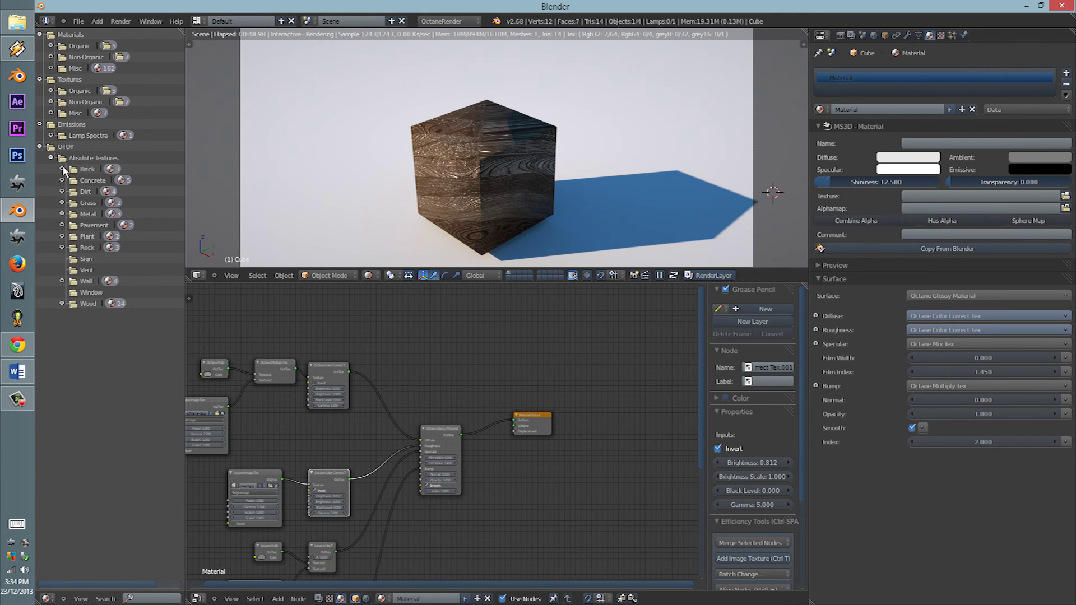
{"action": "left_click", "coordinate": [62, 169]}
{"action": "left_click", "coordinate": [62, 169]}
{"action": "left_click", "coordinate": [62, 180]}
{"action": "left_click", "coordinate": [63, 180]}
{"action": "left_click", "coordinate": [61, 169]}
{"action": "left_click", "coordinate": [62, 170]}
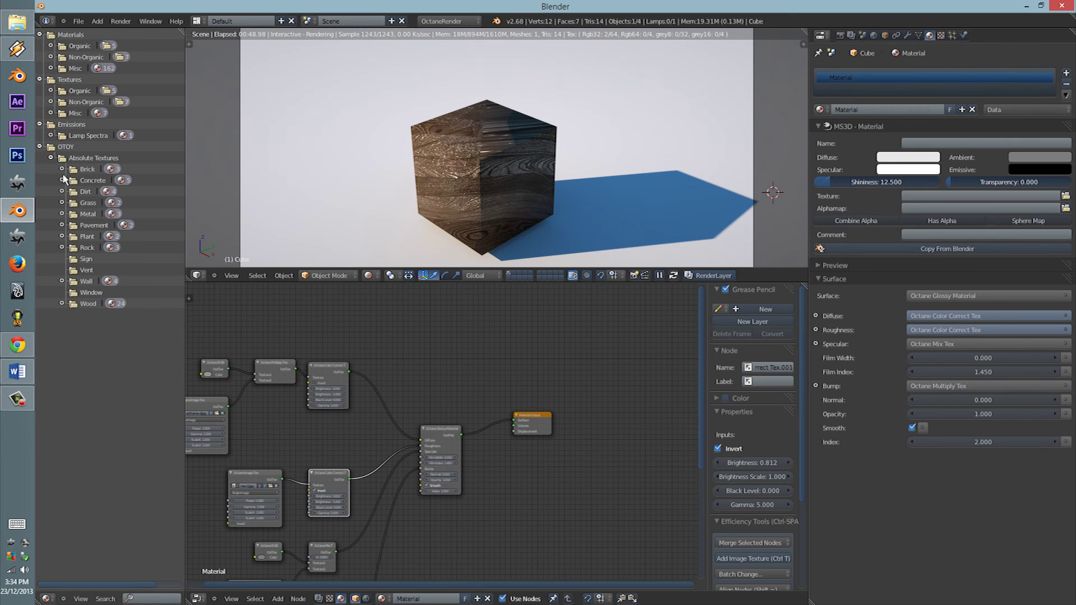